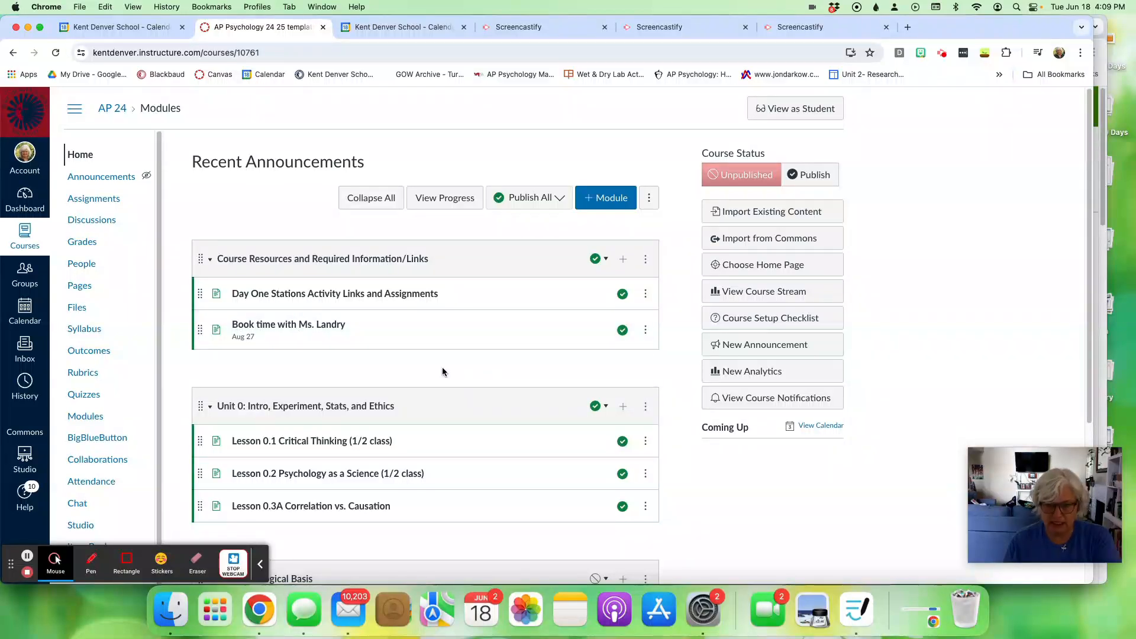
left_click(91, 561)
mouse_move(266, 305)
left_mouse_down()
mouse_move(331, 370)
mouse_move(373, 375)
left_mouse_up()
left_click(53, 561)
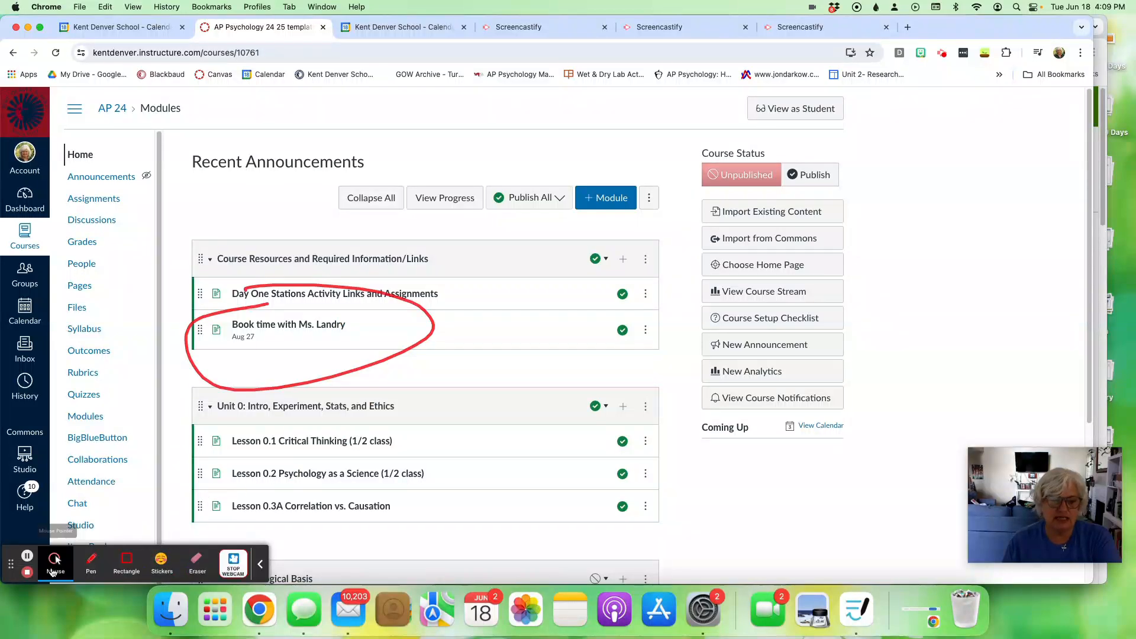
left_click(206, 564)
left_click(206, 565)
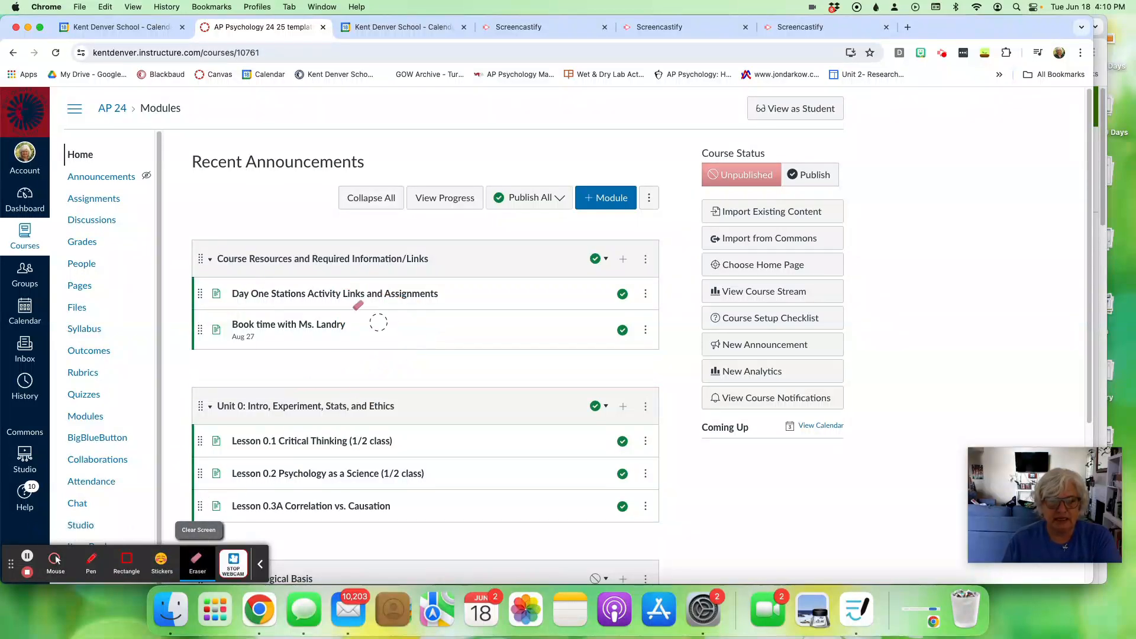
left_click(64, 573)
- Open the teacher's time-booking page in the course resources module and jump to the next available appointment dates
left_click(319, 325)
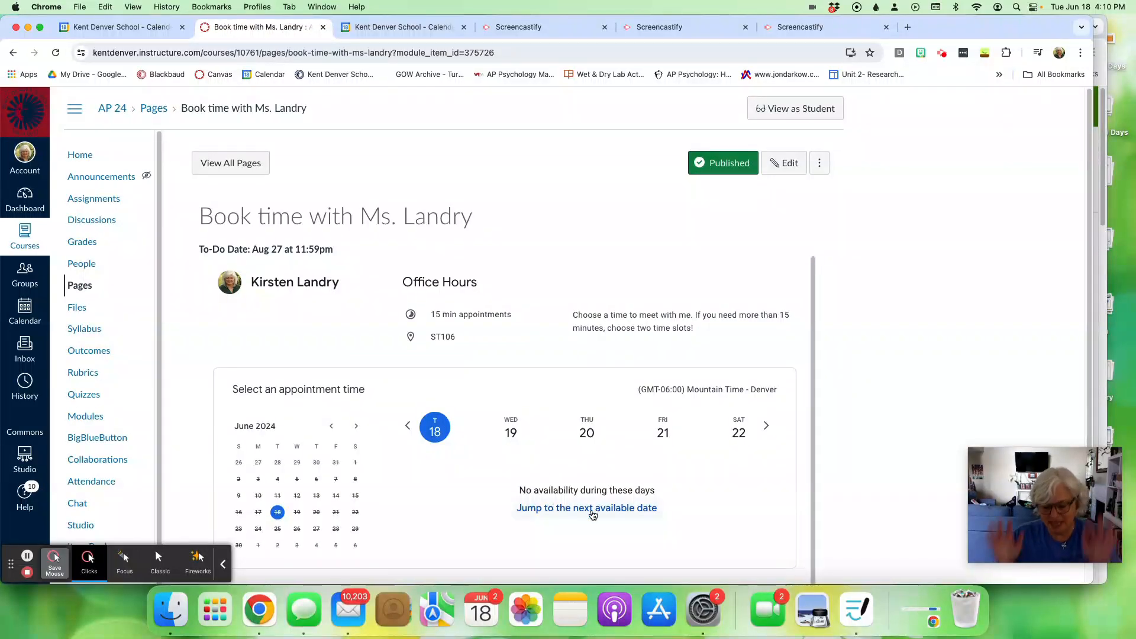
left_click(593, 510)
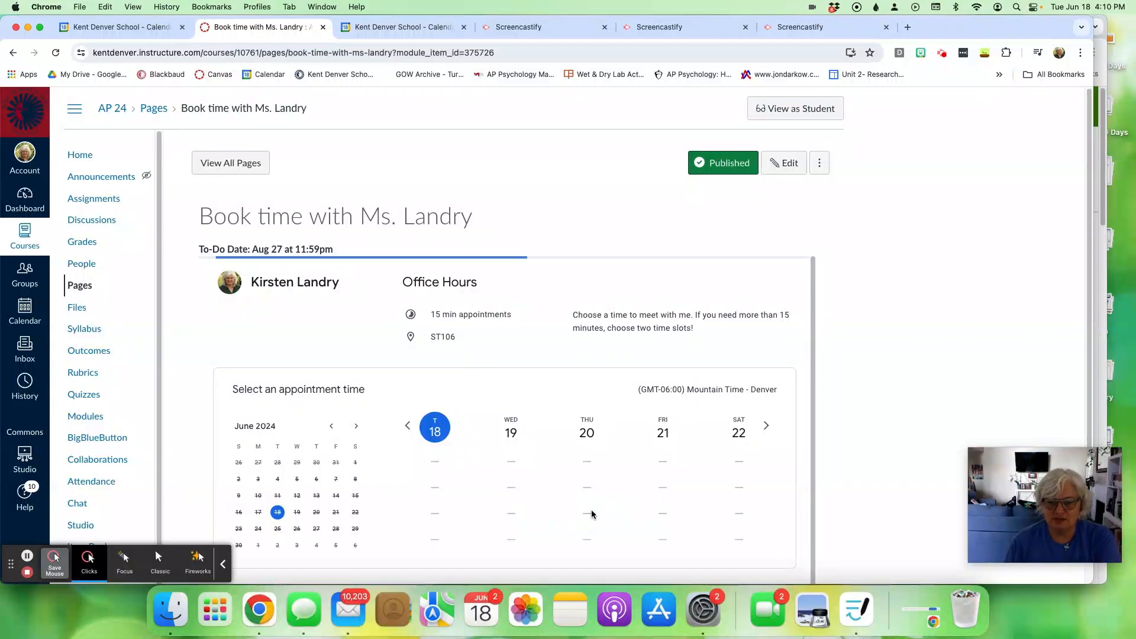
scroll(632, 480, "down", 3)
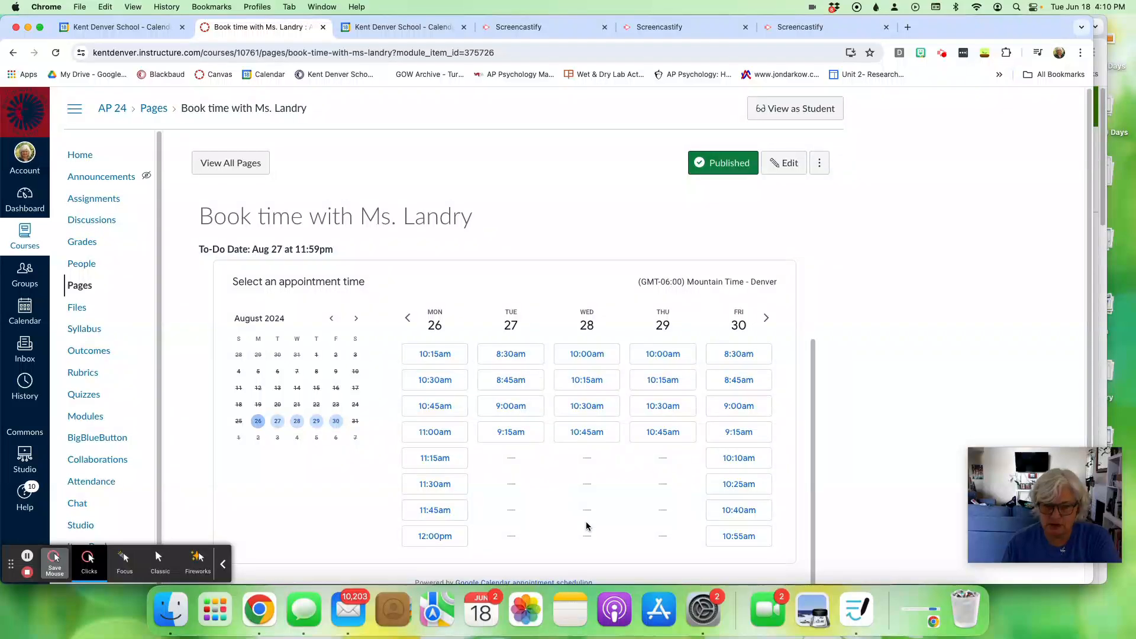
- Examine the booking form for the Monday, August 26 11:00am slot, cancel it and look over the appointment page
left_click(435, 432)
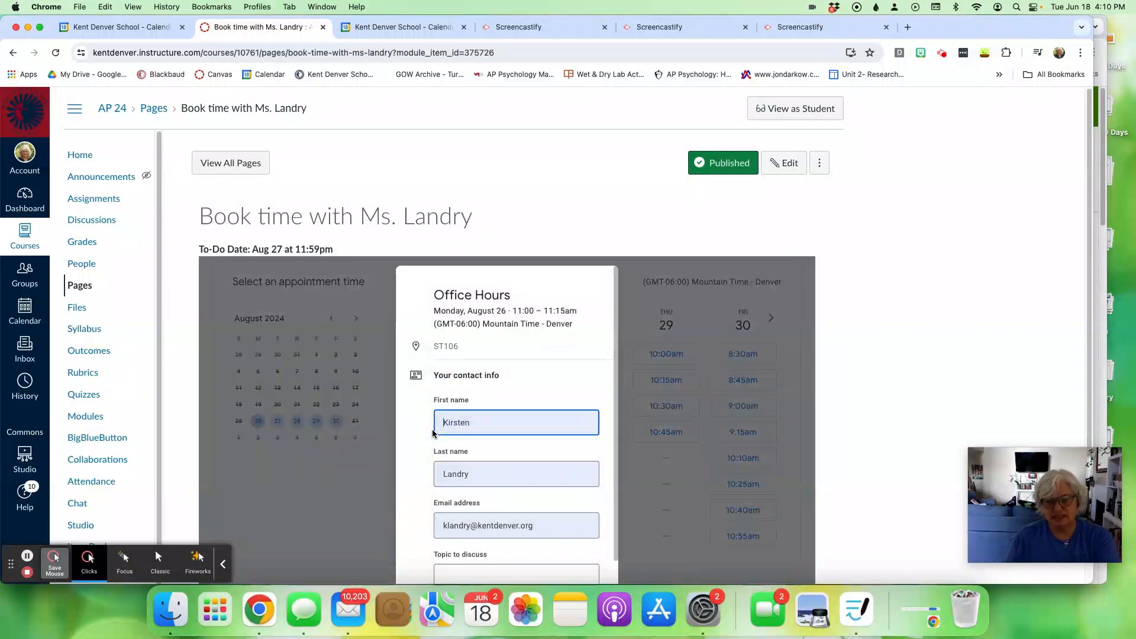
scroll(539, 459, "down", 2)
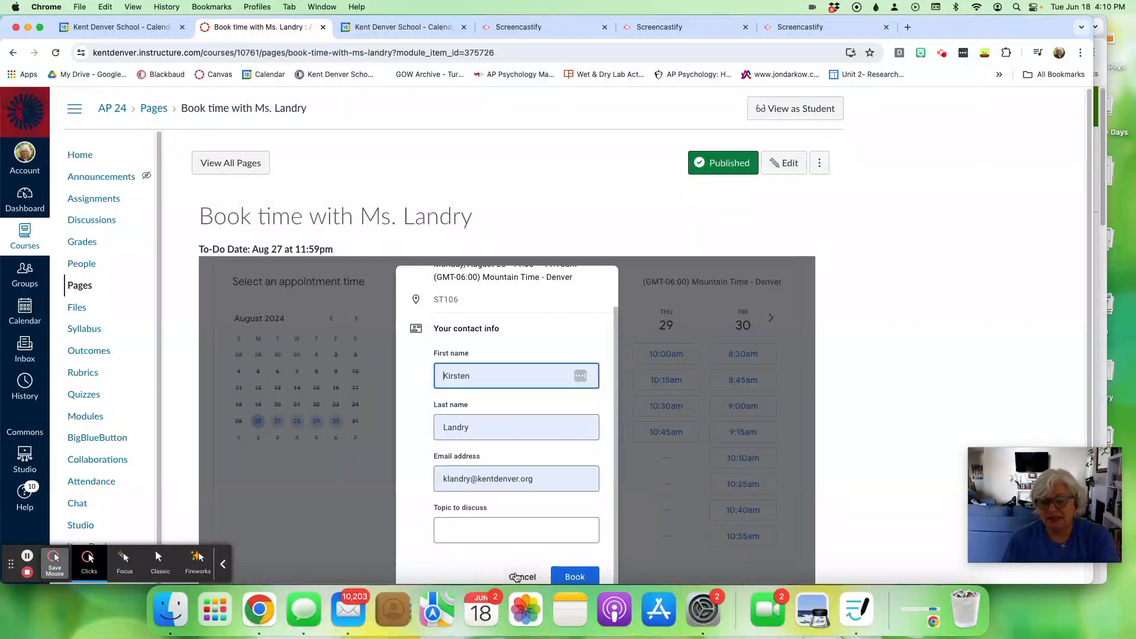
left_click(521, 576)
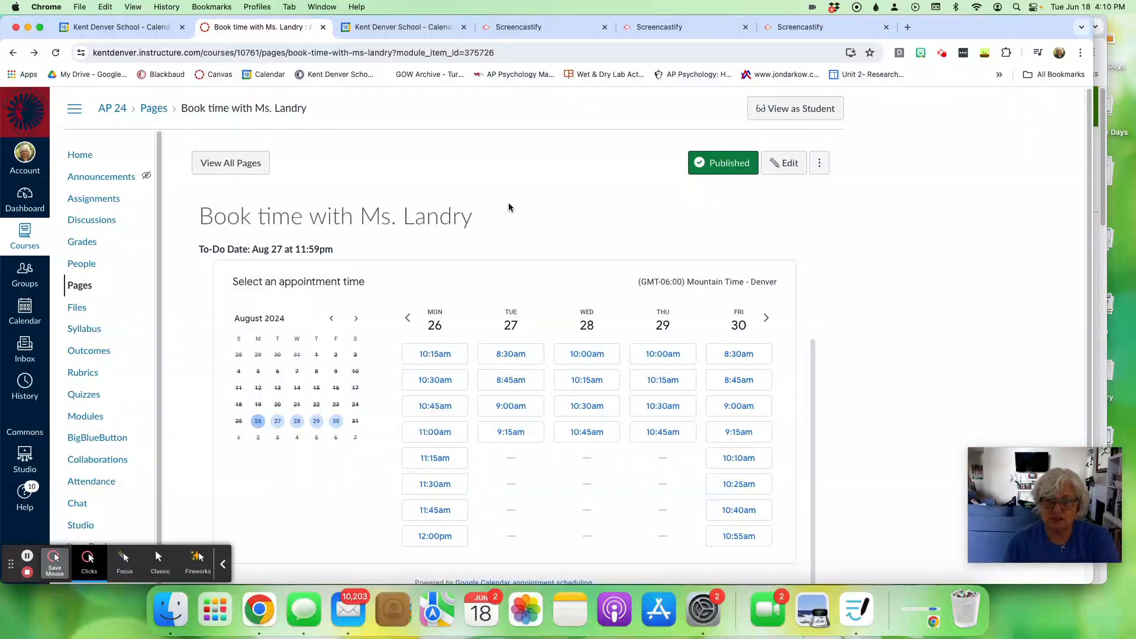
scroll(565, 266, "down", 3)
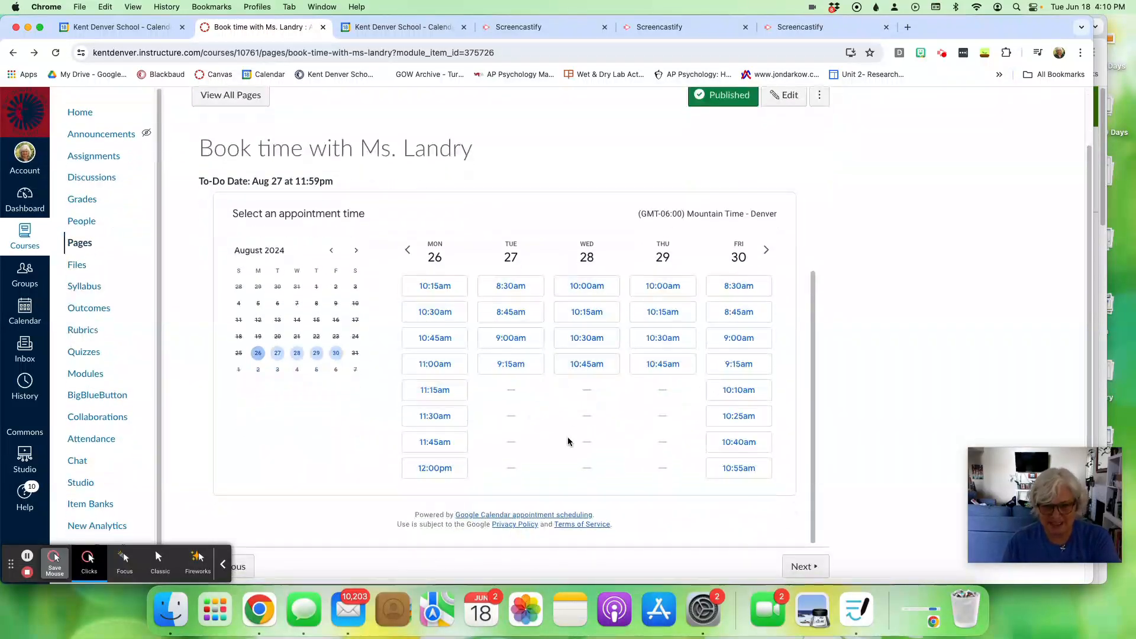
scroll(517, 456, "up", 1)
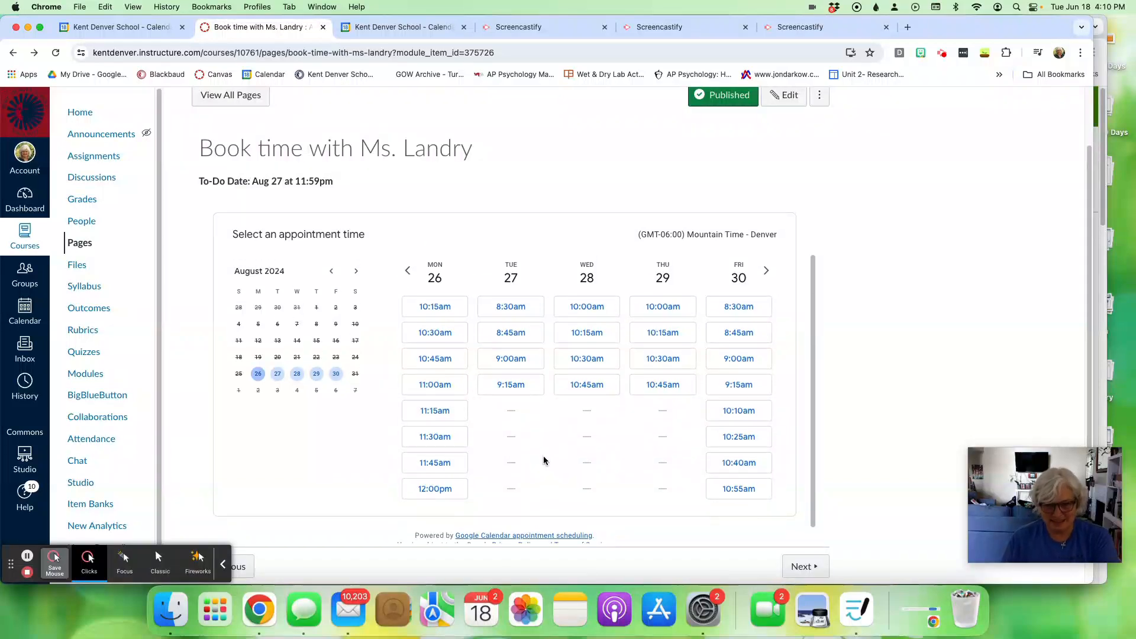
- Switch to the Google Calendar week view for August 26 to 30, 2024
left_click(130, 28)
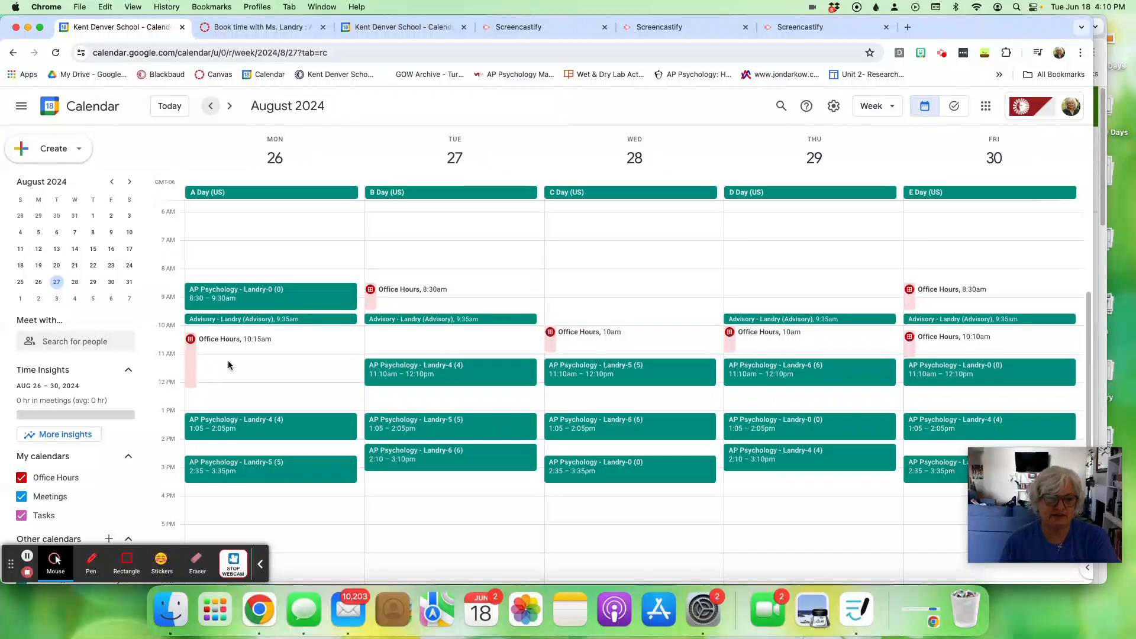
left_click(91, 562)
mouse_move(305, 330)
left_mouse_down()
mouse_move(236, 327)
mouse_move(181, 349)
mouse_move(192, 401)
mouse_move(337, 400)
mouse_move(348, 313)
mouse_move(299, 327)
left_mouse_up()
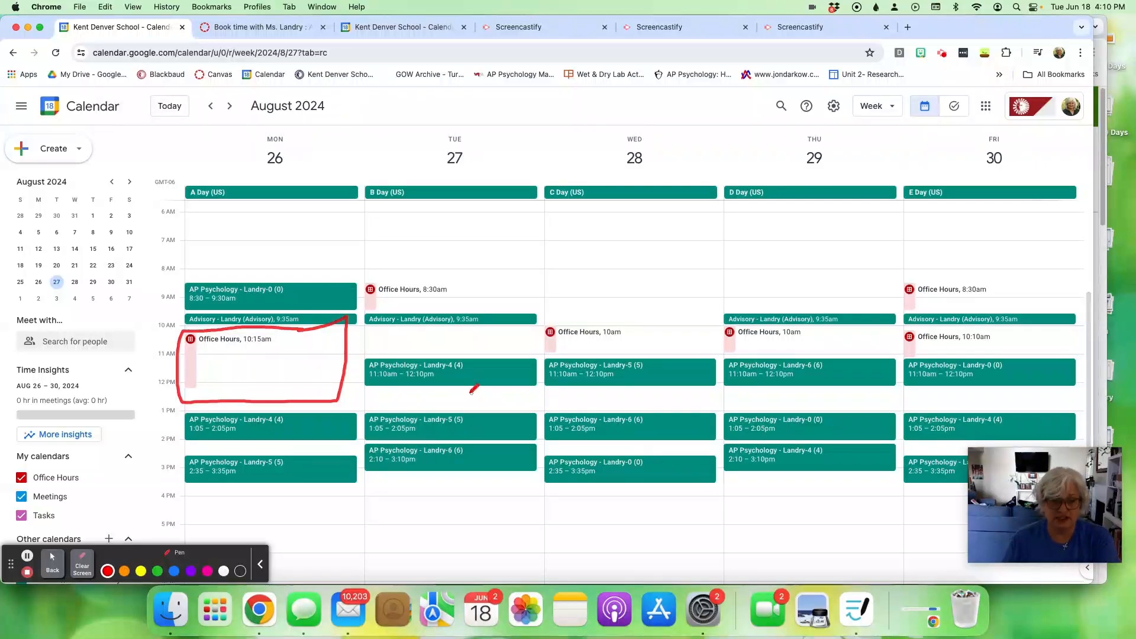
mouse_move(416, 510)
left_mouse_down()
mouse_move(423, 463)
mouse_move(437, 473)
left_mouse_up()
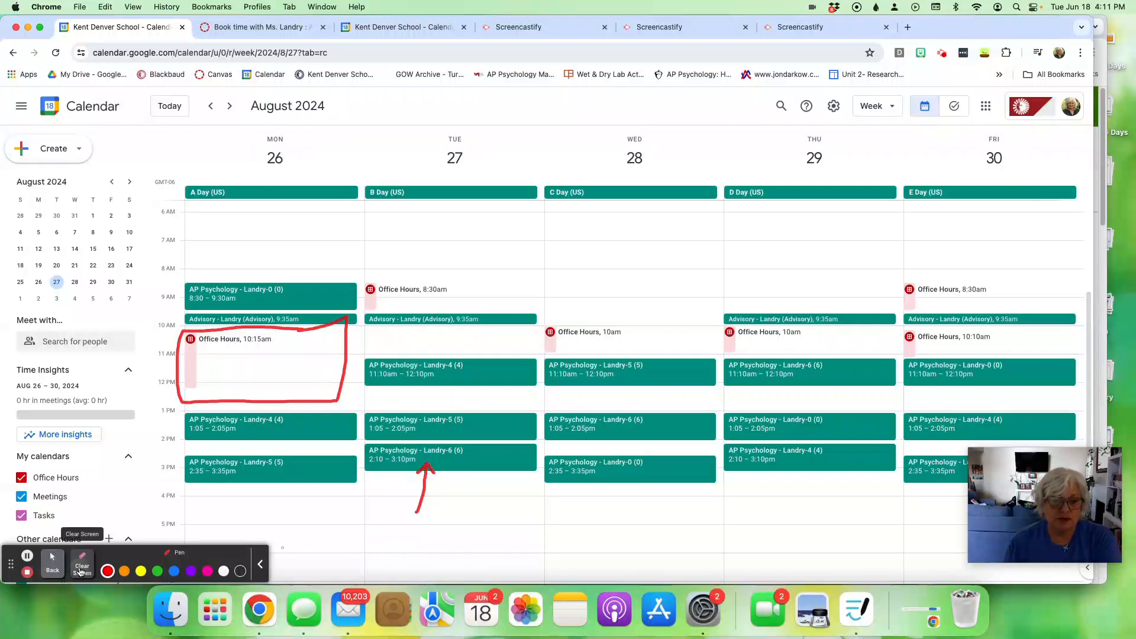
left_click(82, 565)
left_click(52, 565)
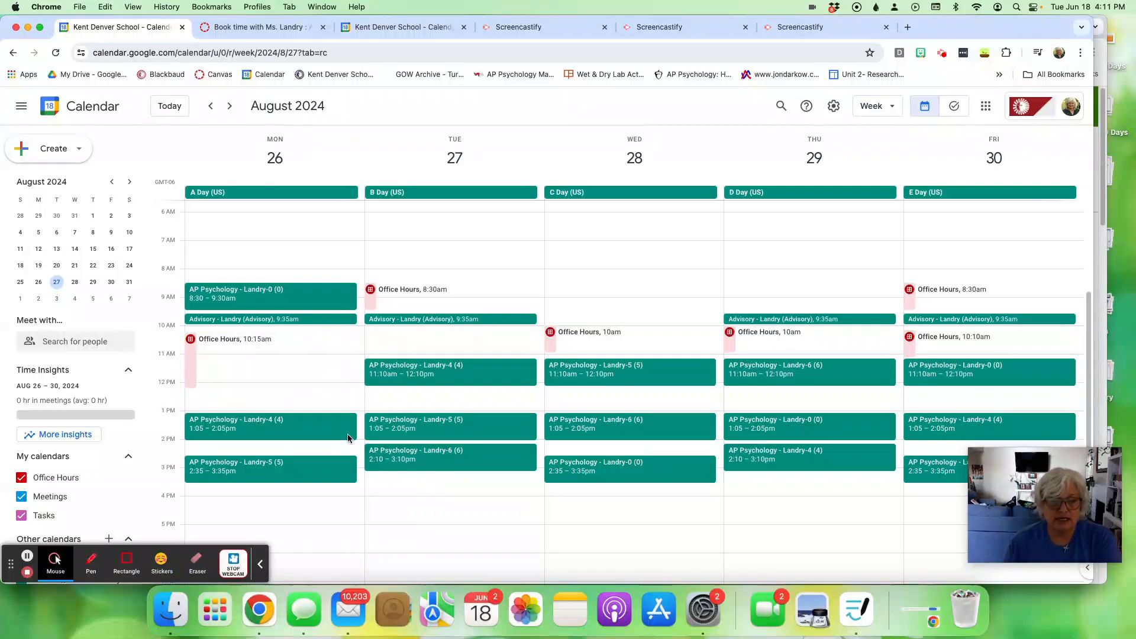
- Start a new appointment schedule in the following week on Tuesday, September 3, from 10:00am to 12:00pm
left_click(230, 106)
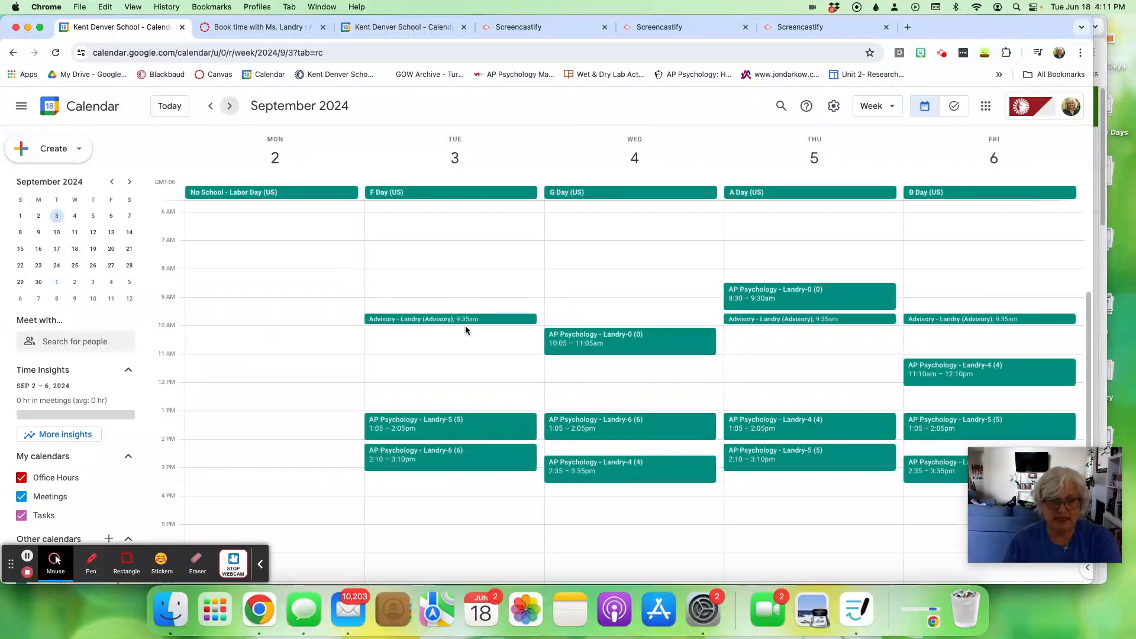
left_click_drag(372, 333, 375, 380)
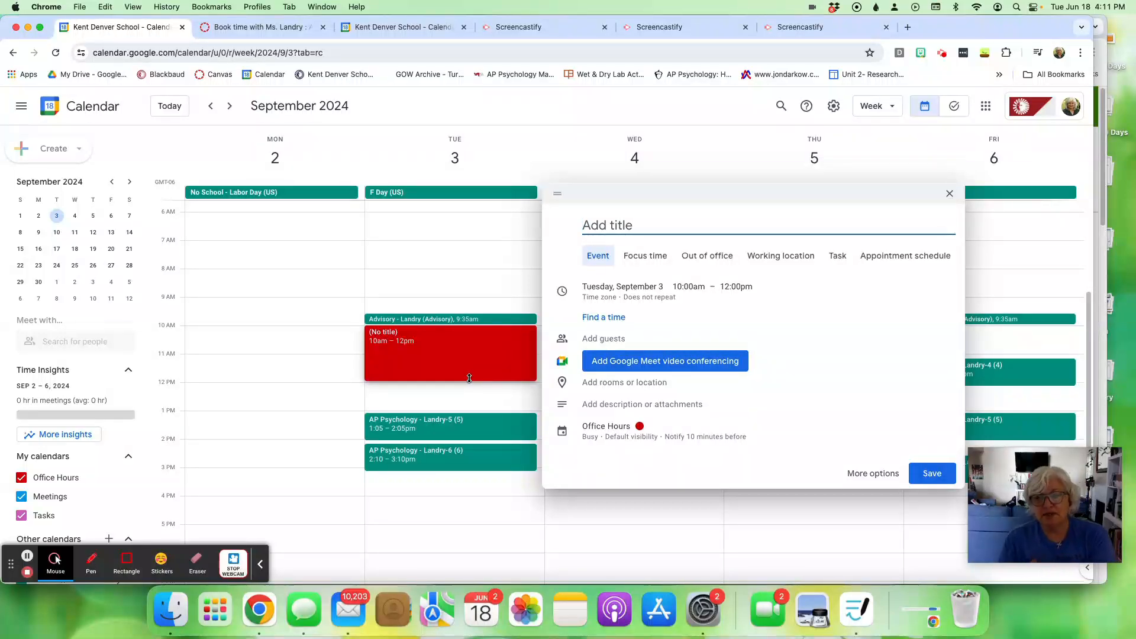
left_click(902, 259)
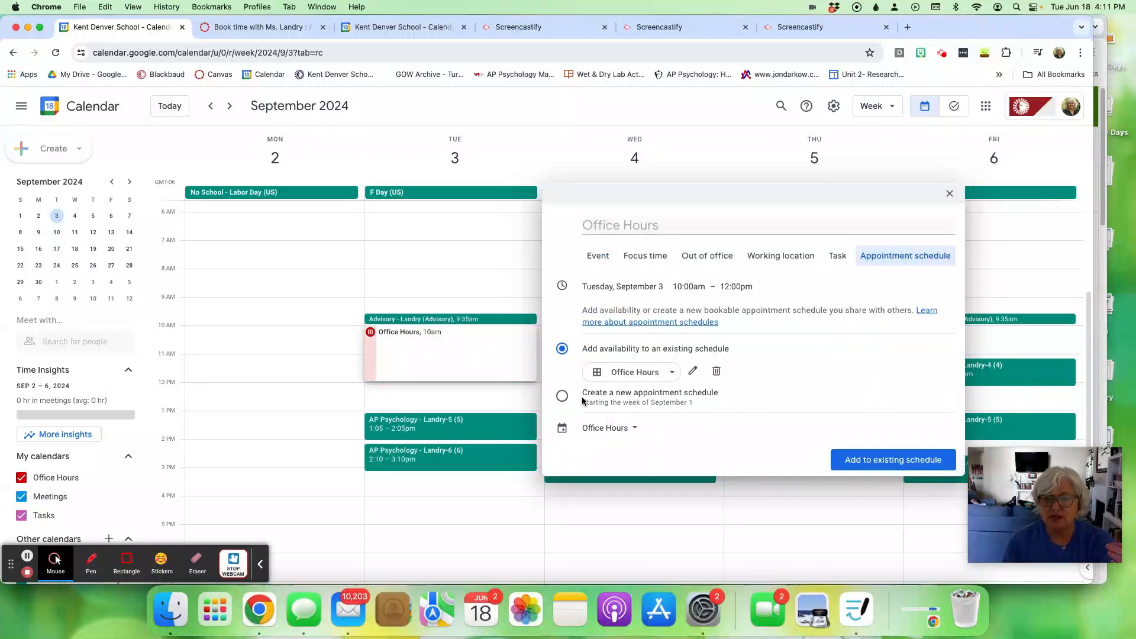
left_click(563, 397)
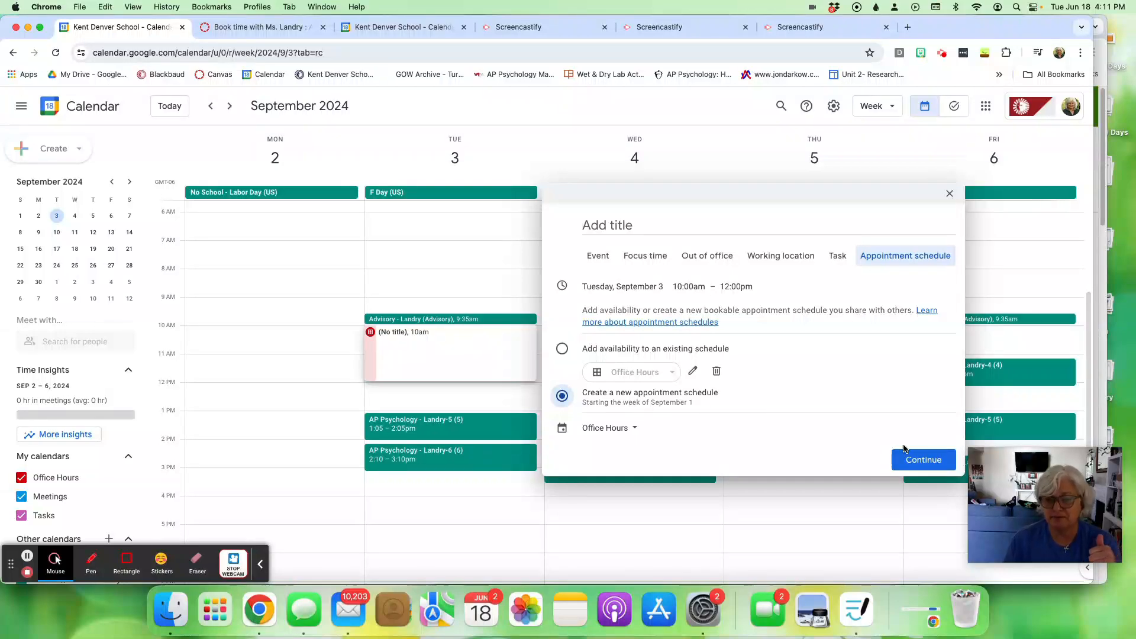
left_click(923, 460)
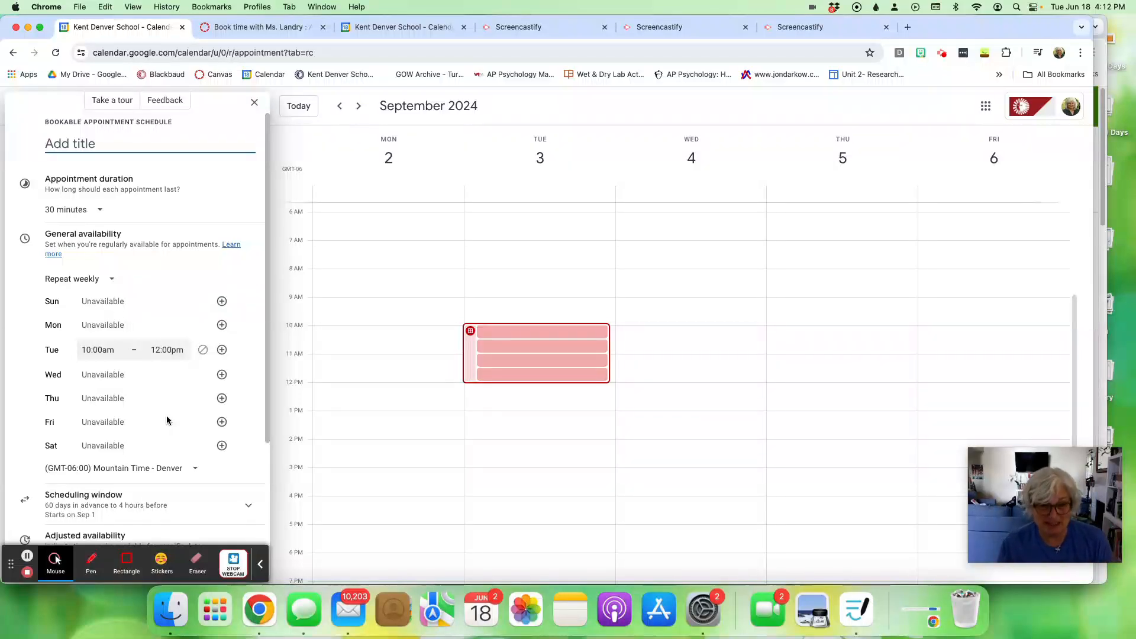
left_click(90, 562)
mouse_move(109, 278)
left_mouse_down()
mouse_move(24, 270)
mouse_move(133, 278)
left_mouse_up()
left_click(52, 562)
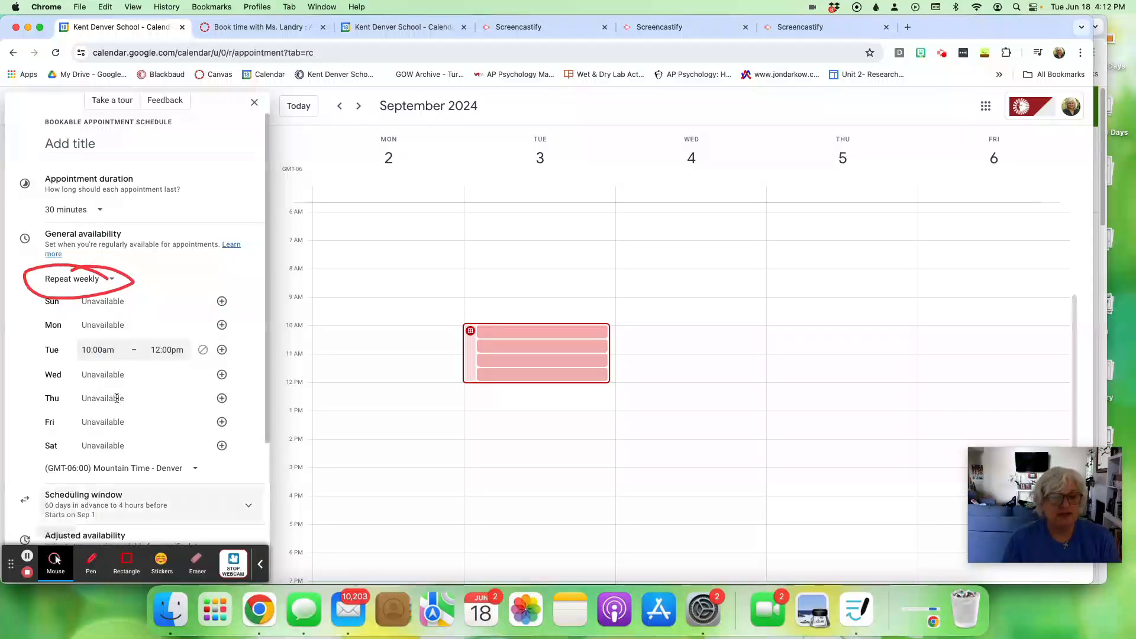
- Set the appointment schedule to "Does not repeat" and the appointment duration to 15 minutes
left_click(110, 287)
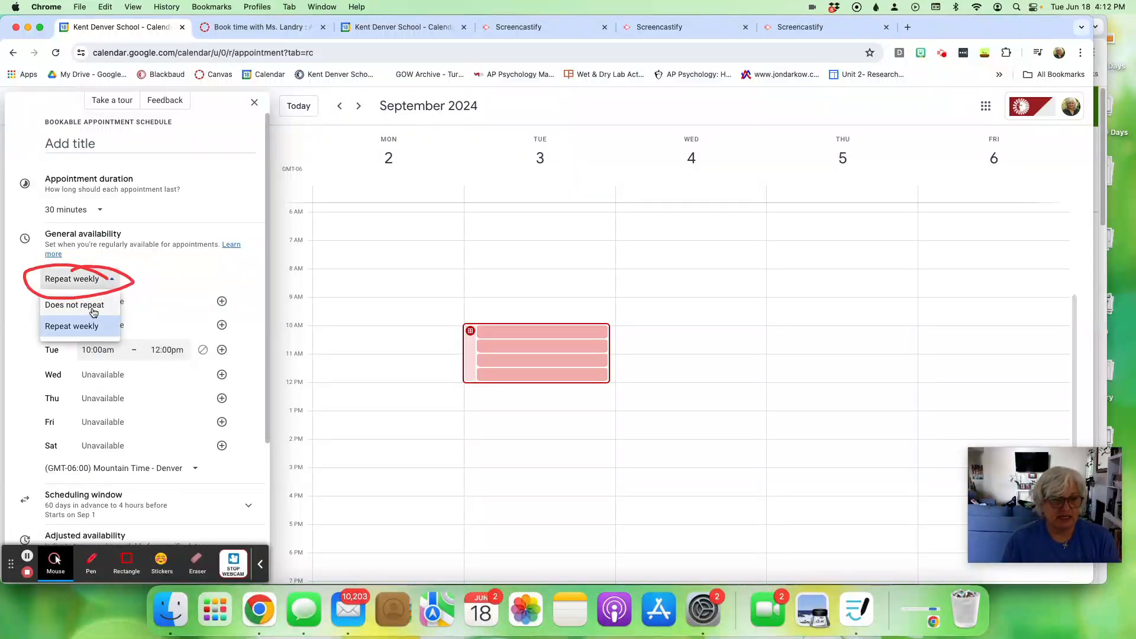
left_click(93, 305)
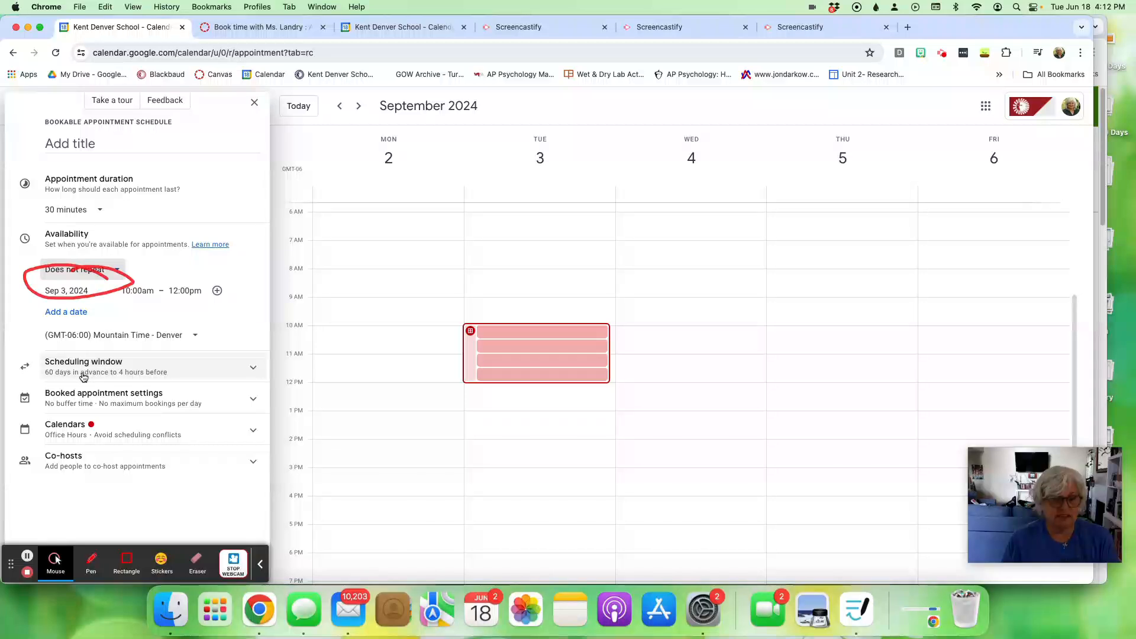
left_click(193, 561)
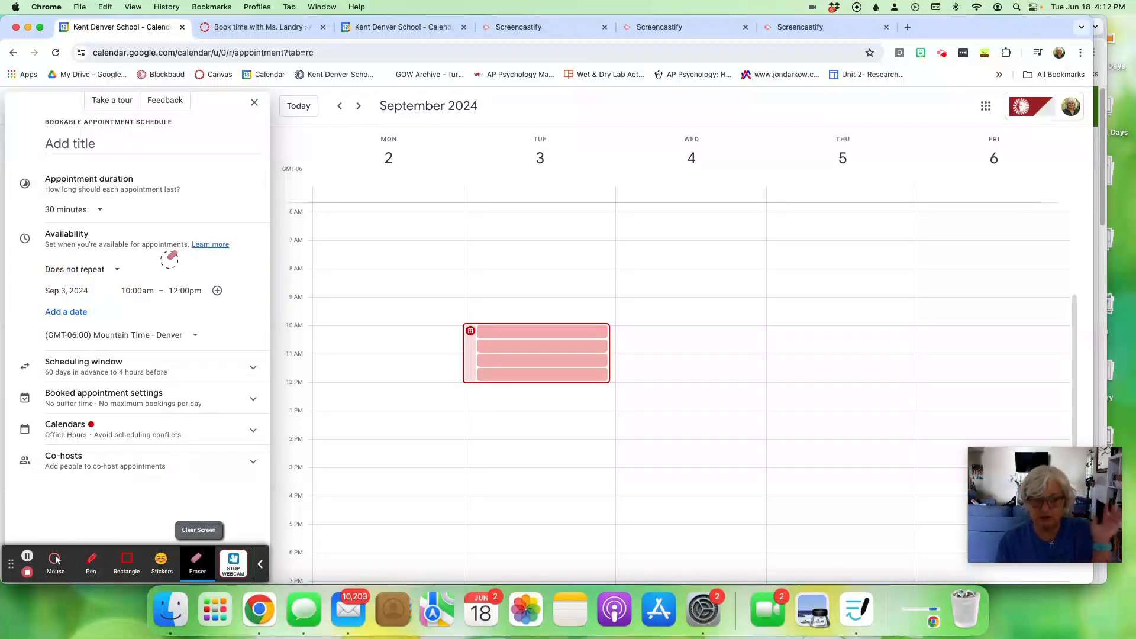
left_click(54, 563)
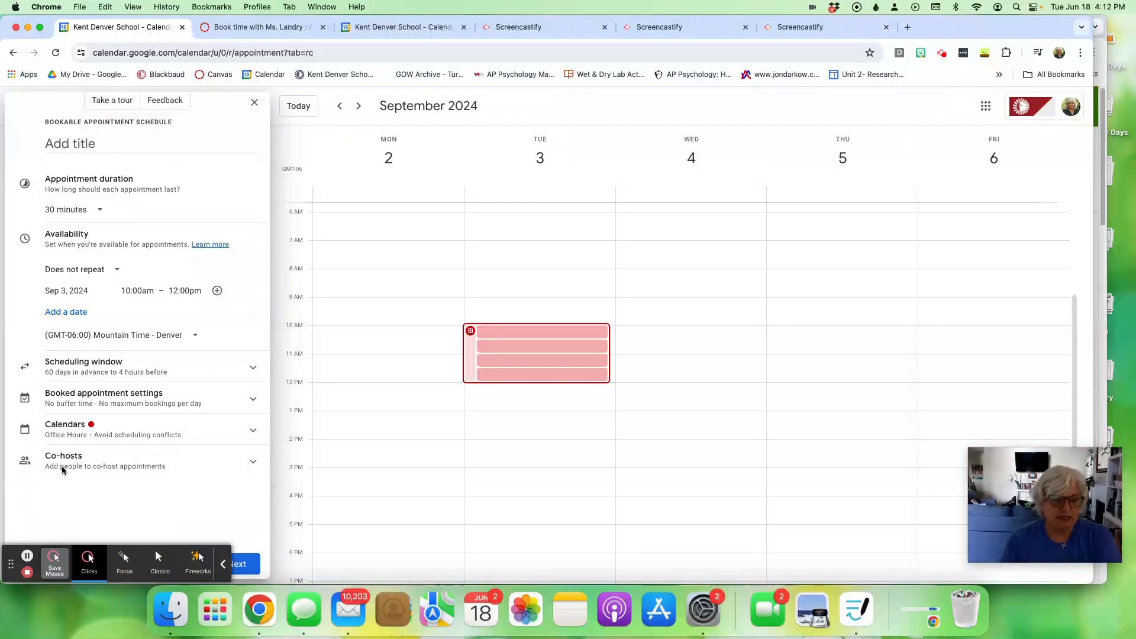
left_click(74, 210)
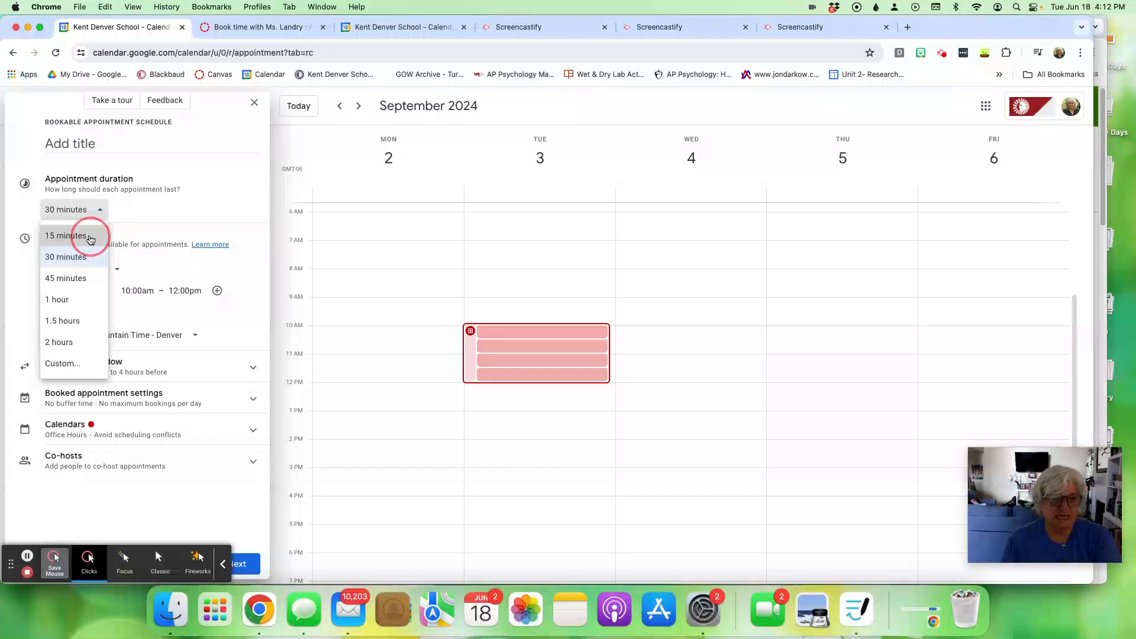
left_click(90, 236)
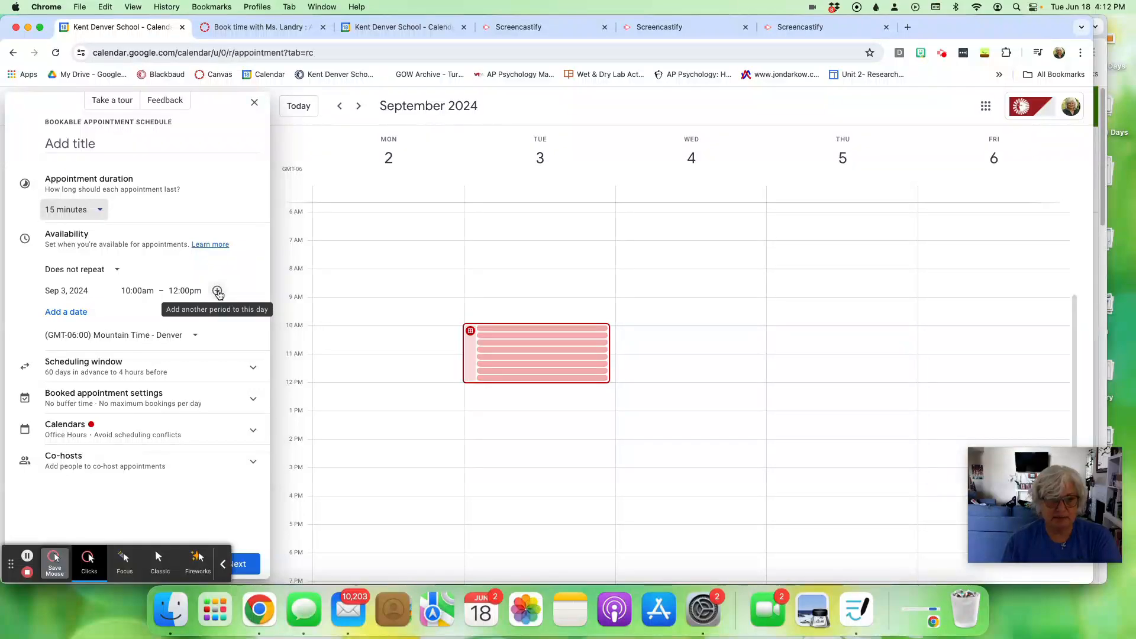
- Add a second availability period on Sep 3, 2024 from 2:30pm to 3:30pm
left_click(217, 291)
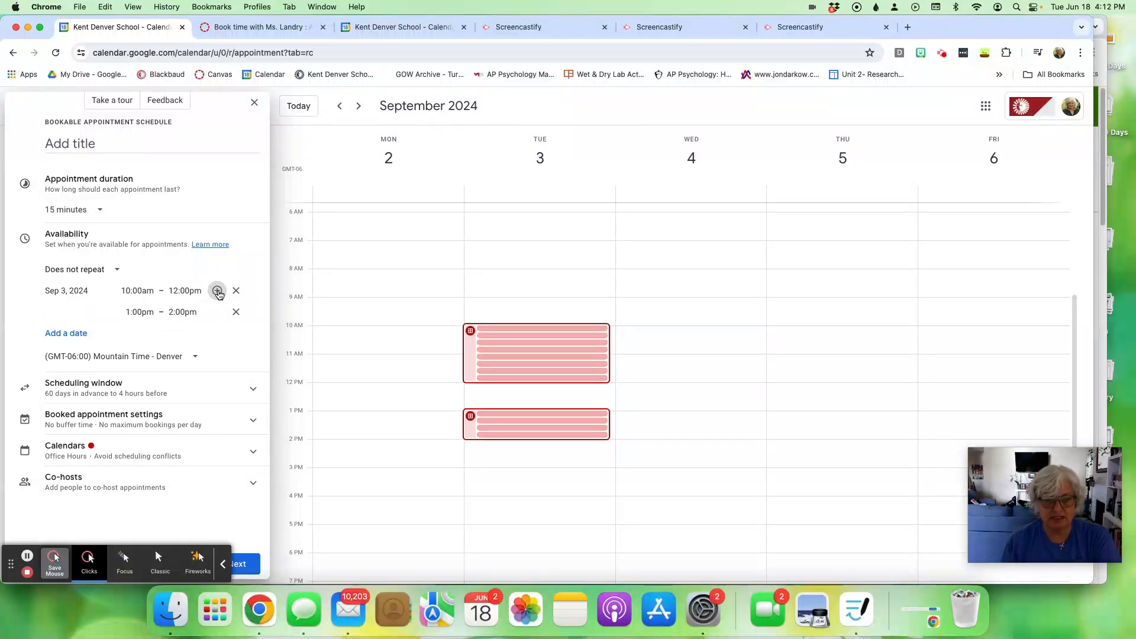
left_click(140, 312)
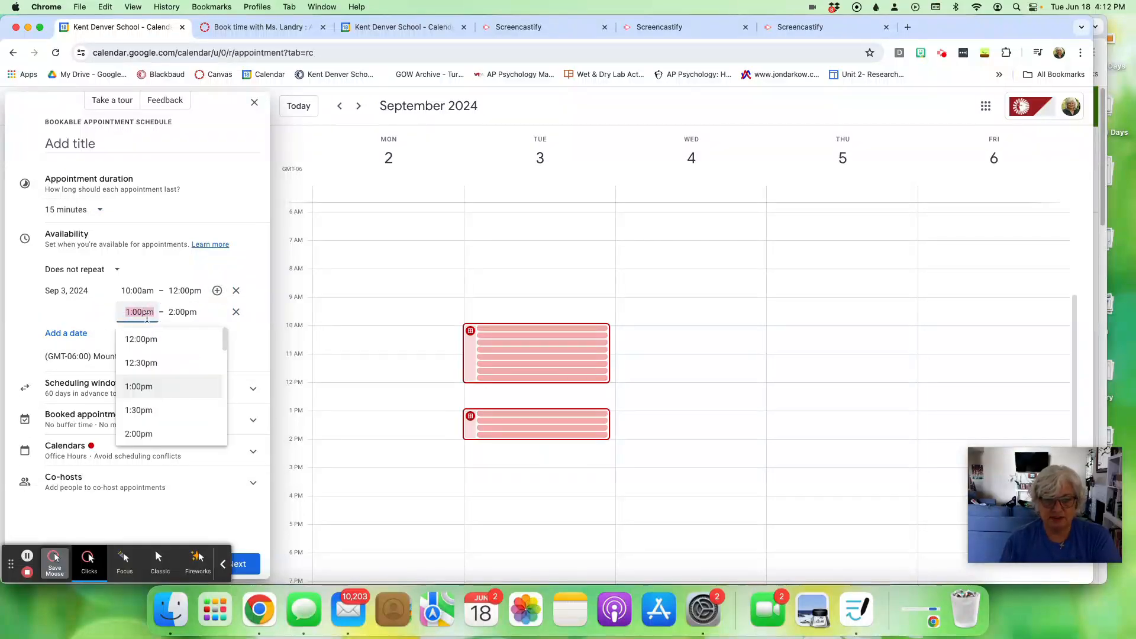
type("2:30")
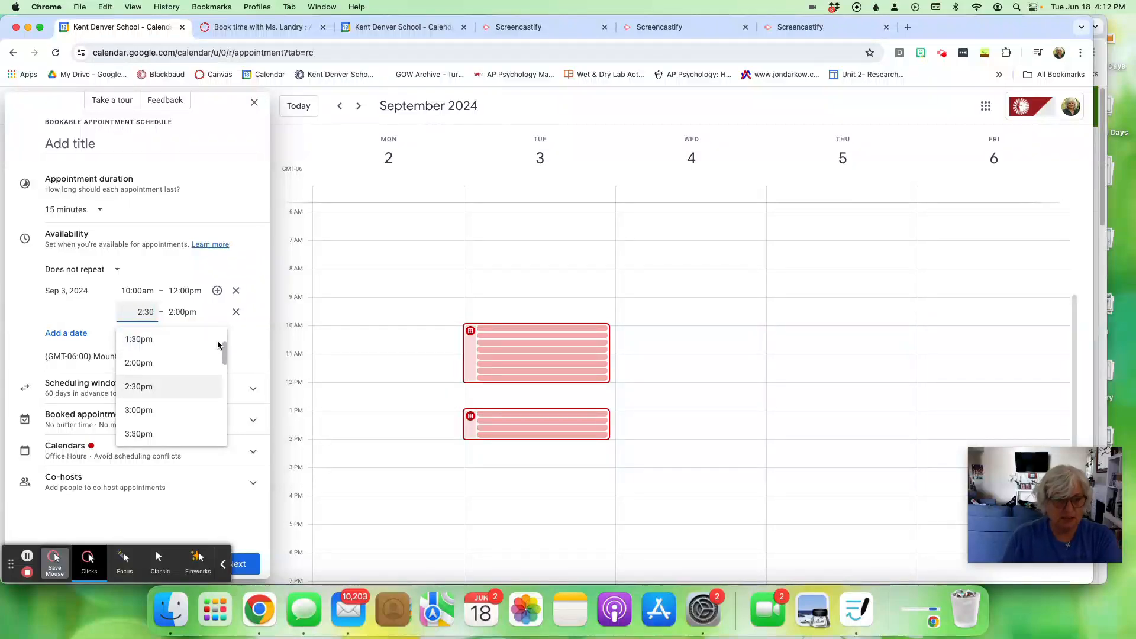
key("Tab")
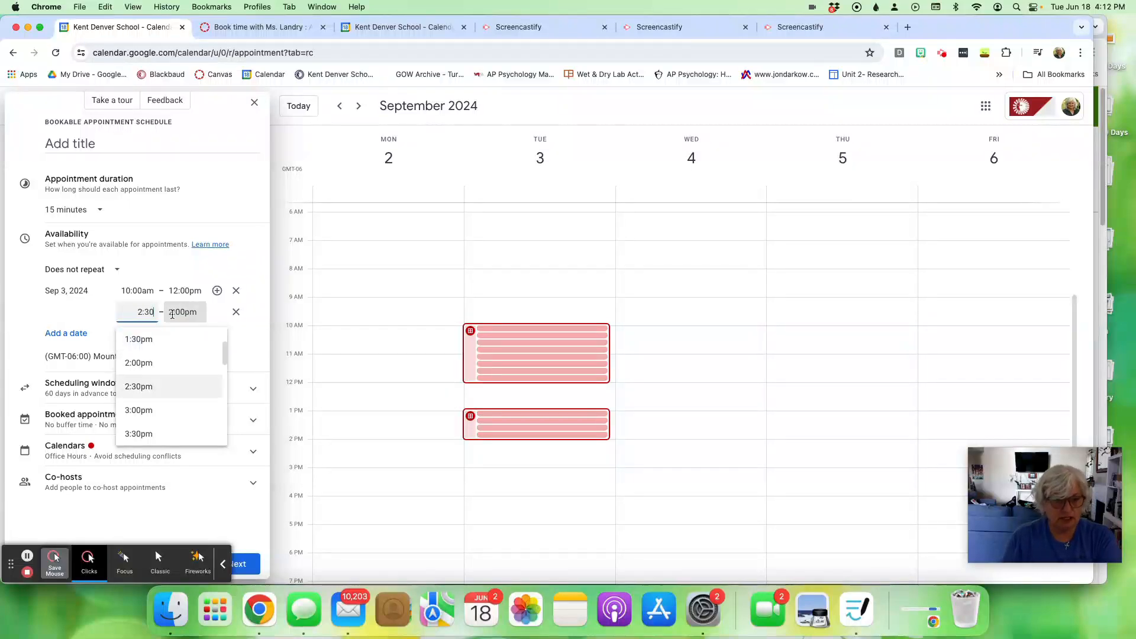
type("3:")
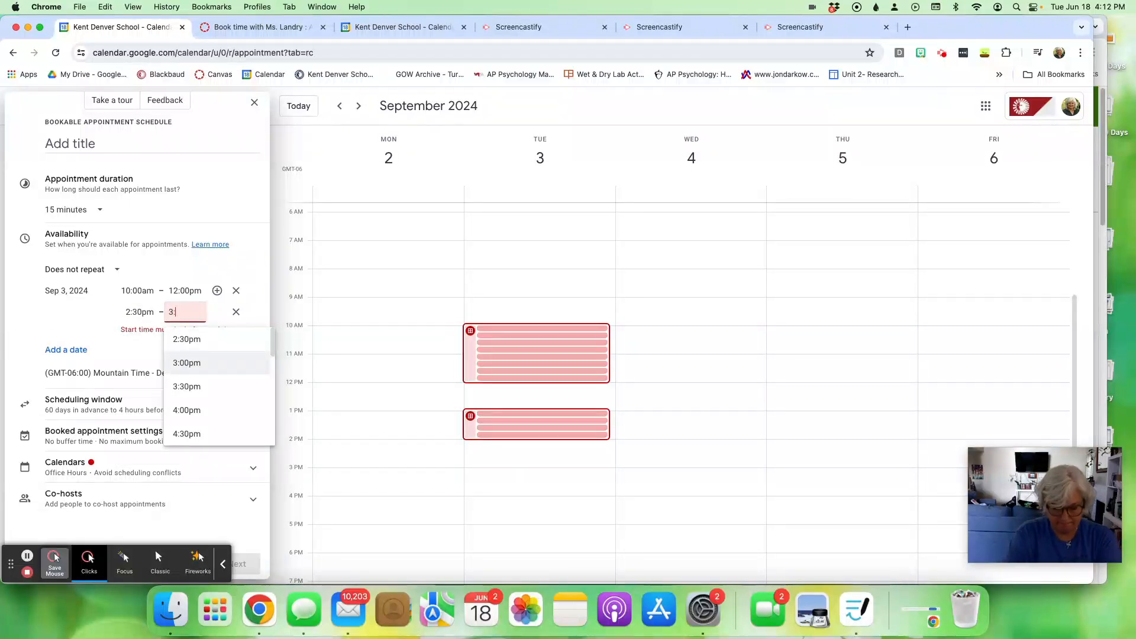
type("30")
key("Return")
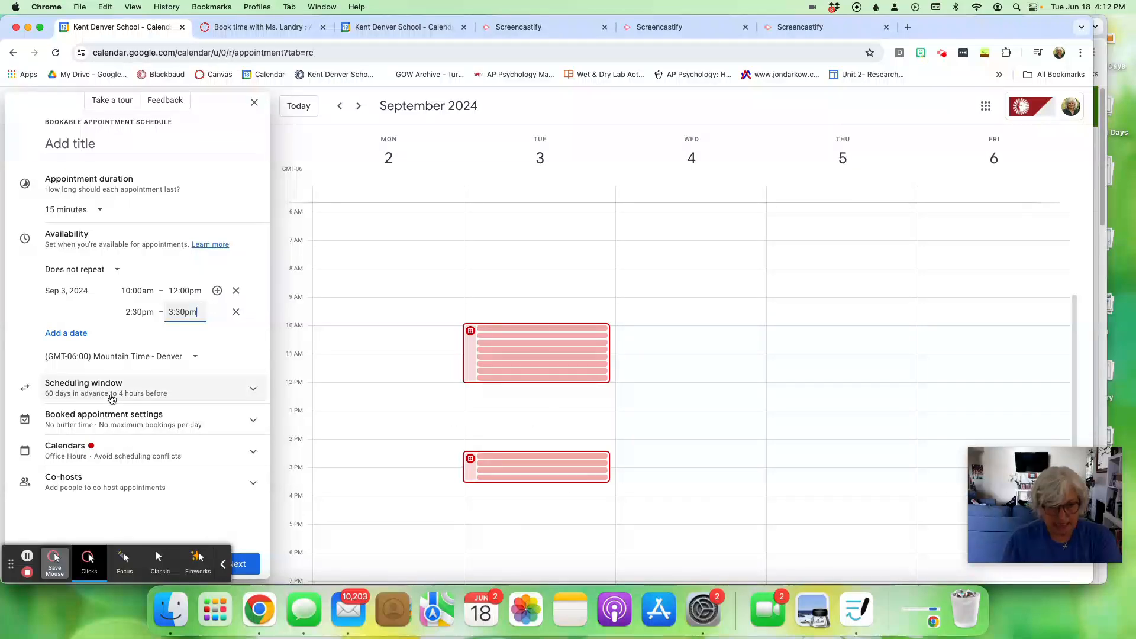
- Set the scheduling window's maximum advance booking time to 120 days
left_click(253, 392)
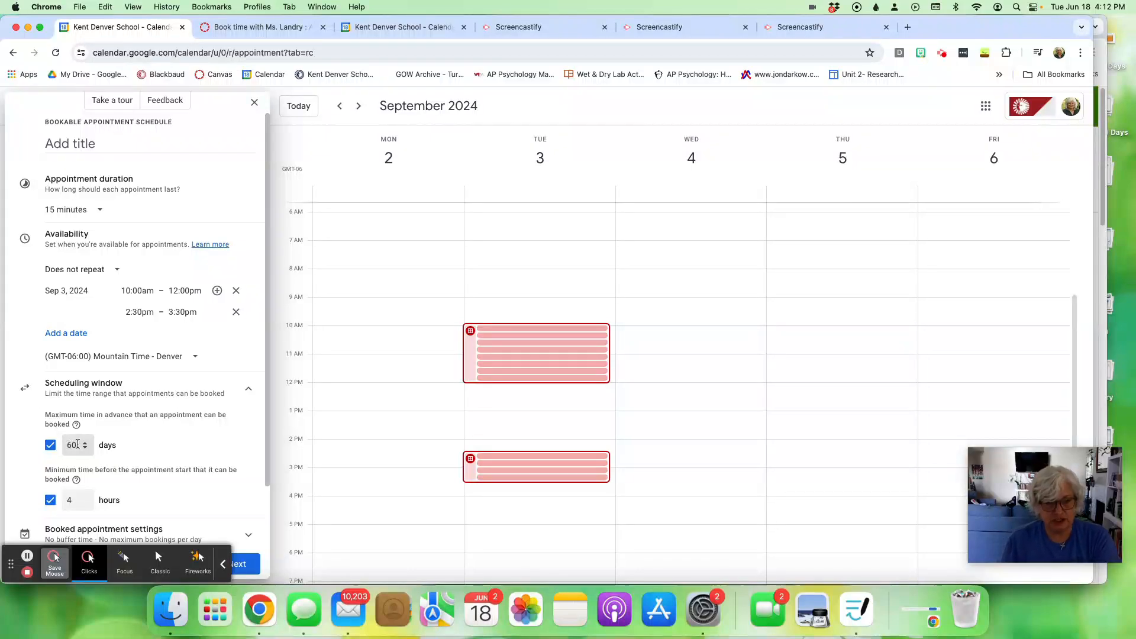
left_click(67, 445)
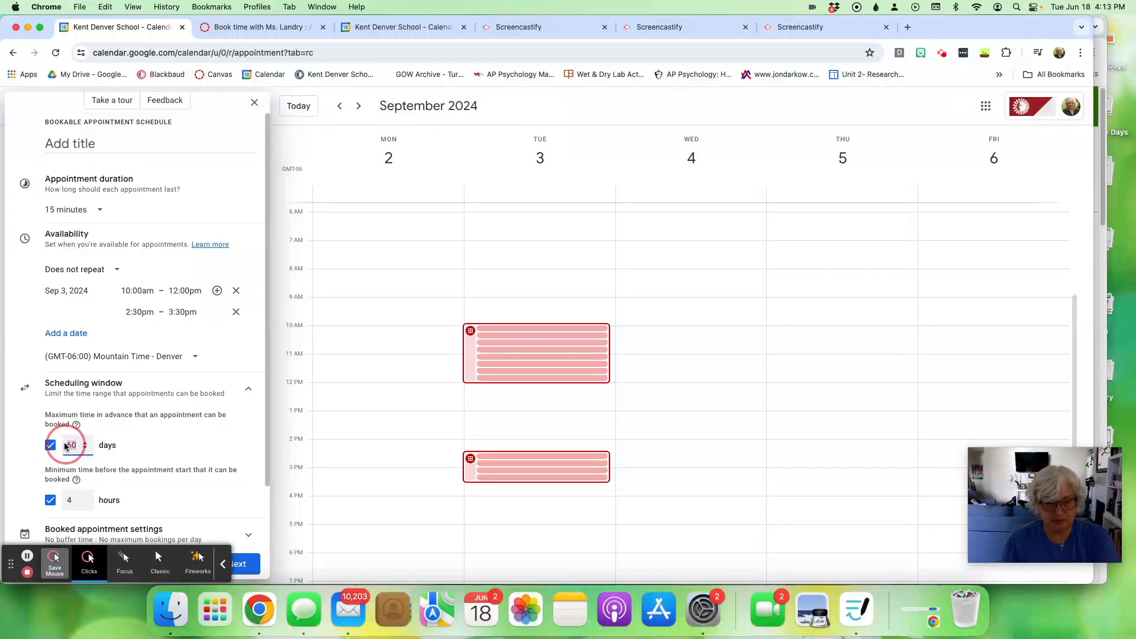
type("120")
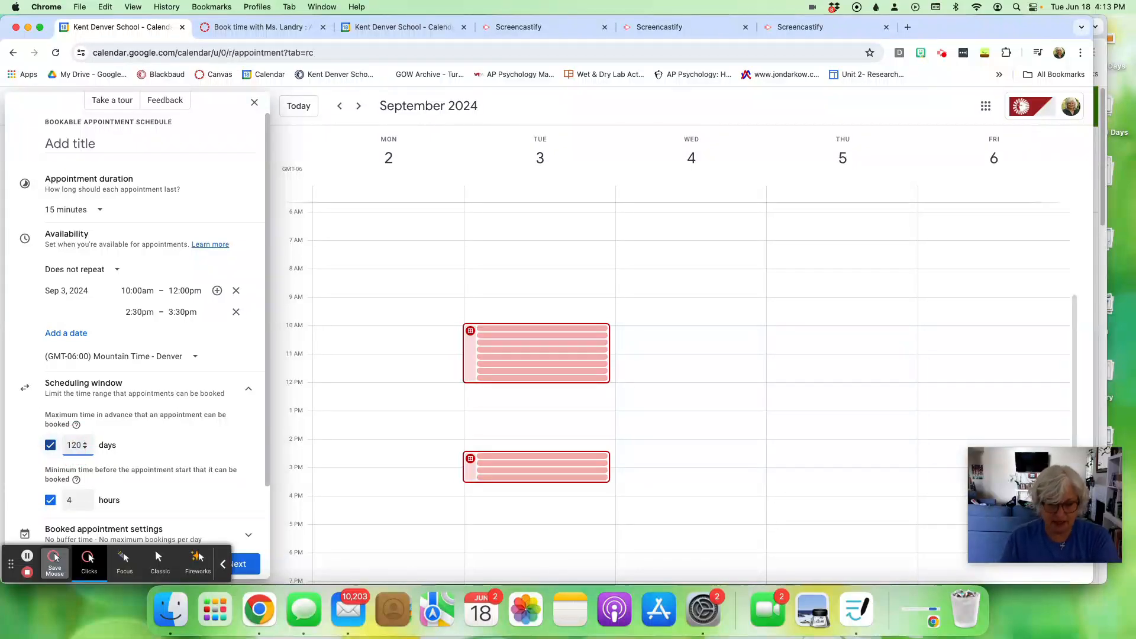
- Examine the scheduling window limits and the calendars checked for availability in the appointment schedule
left_click(169, 491)
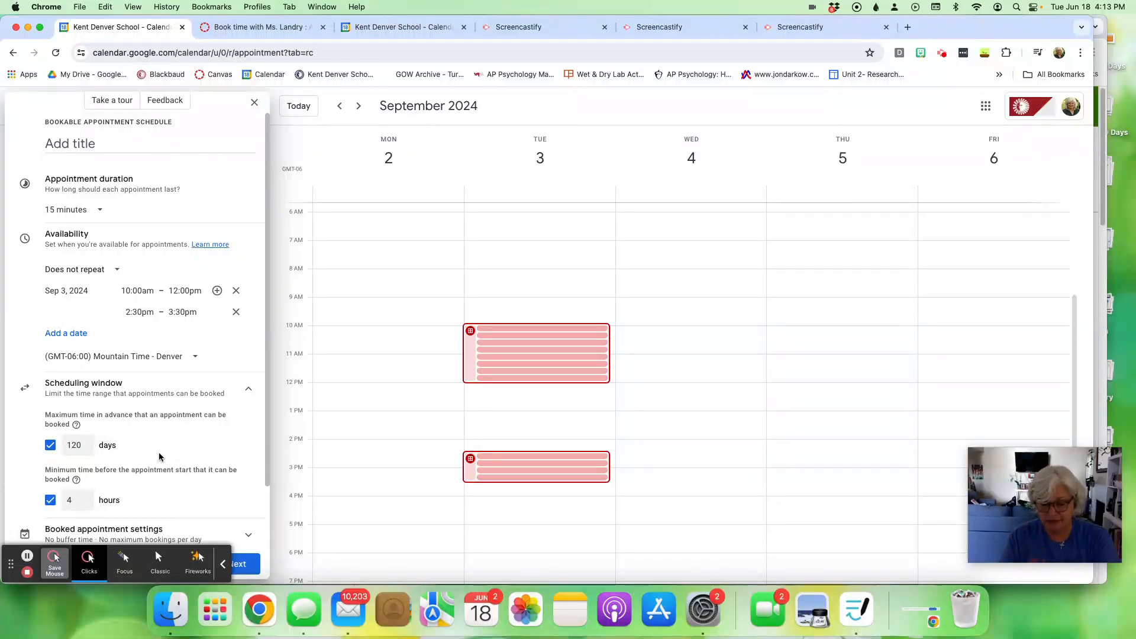
scroll(154, 456, "down", 2)
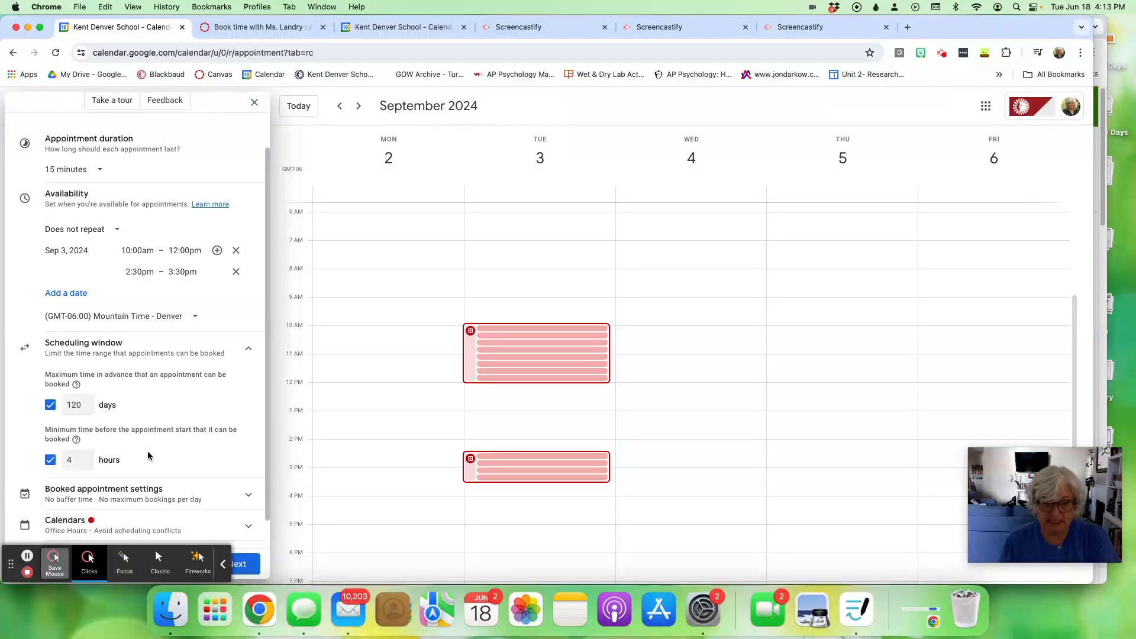
scroll(146, 455, "down", 1)
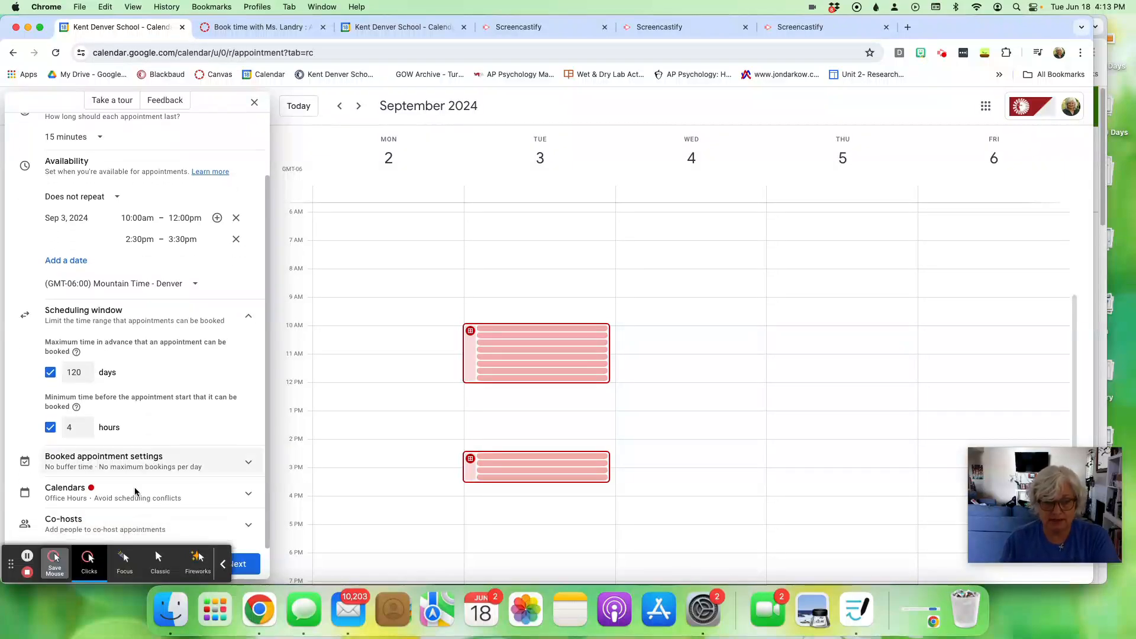
left_click(235, 496)
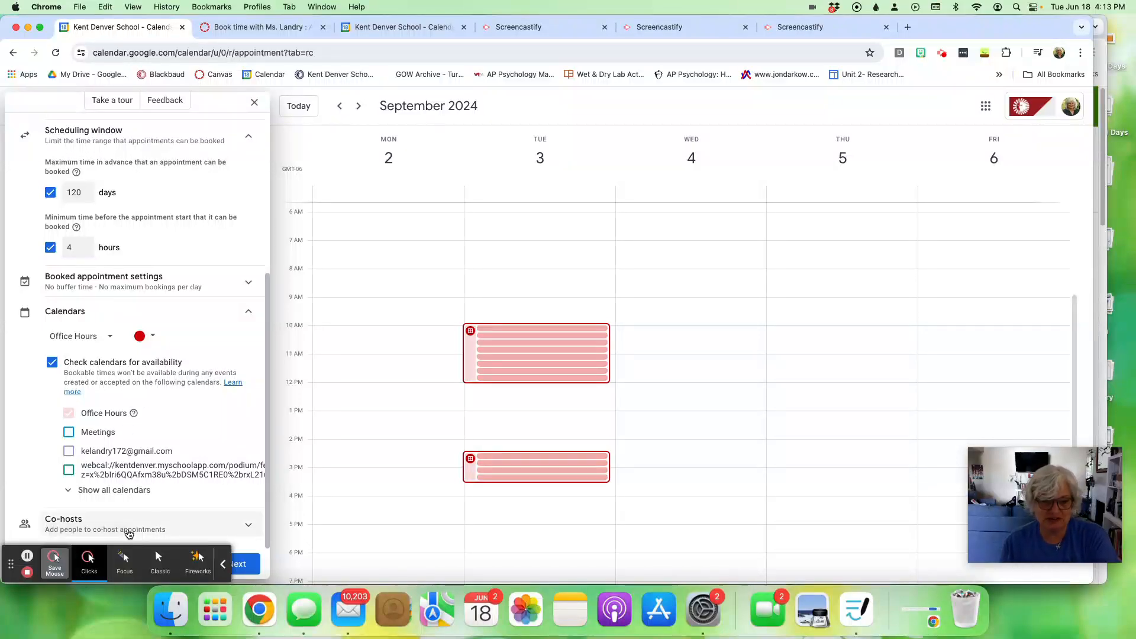
scroll(77, 295, "up", 5)
scroll(78, 294, "down", 5)
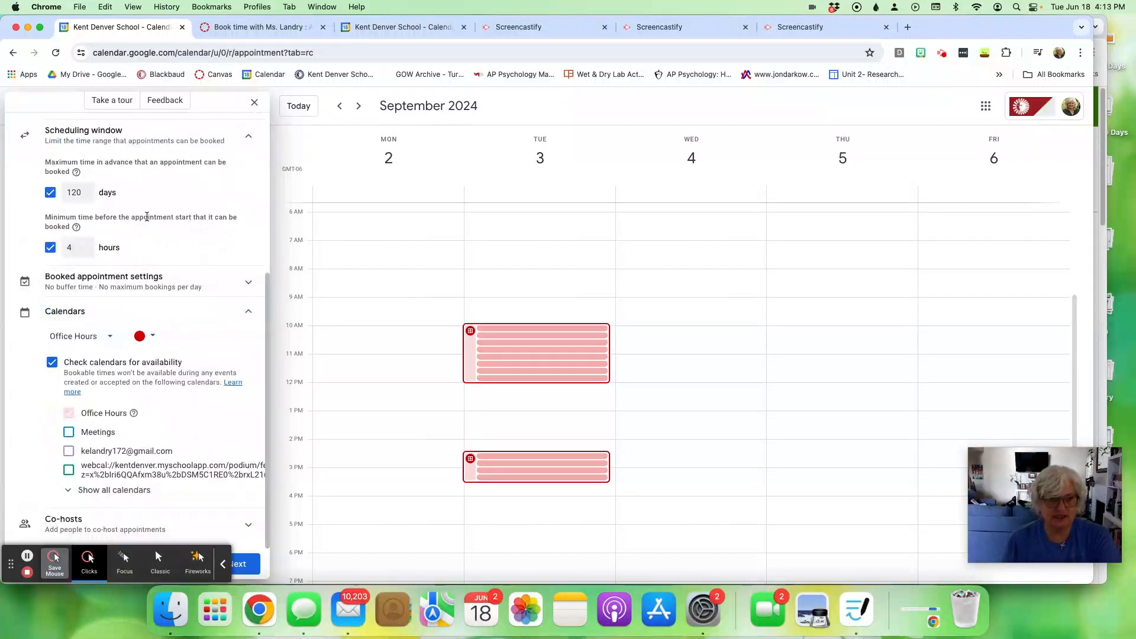
scroll(149, 224, "up", 3)
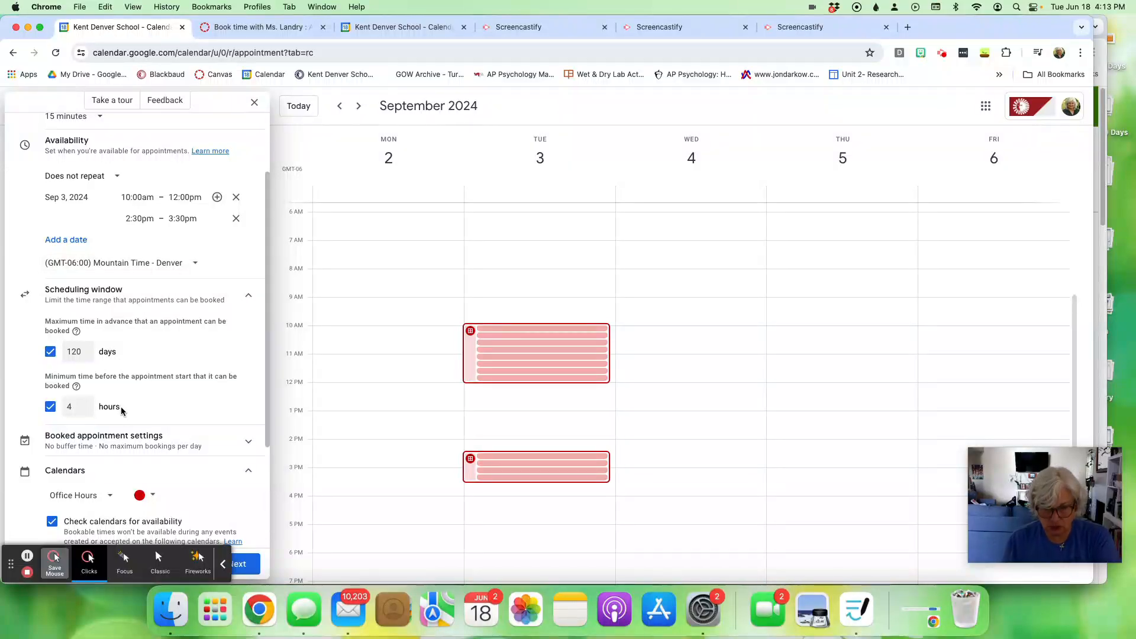
scroll(121, 410, "down", 3)
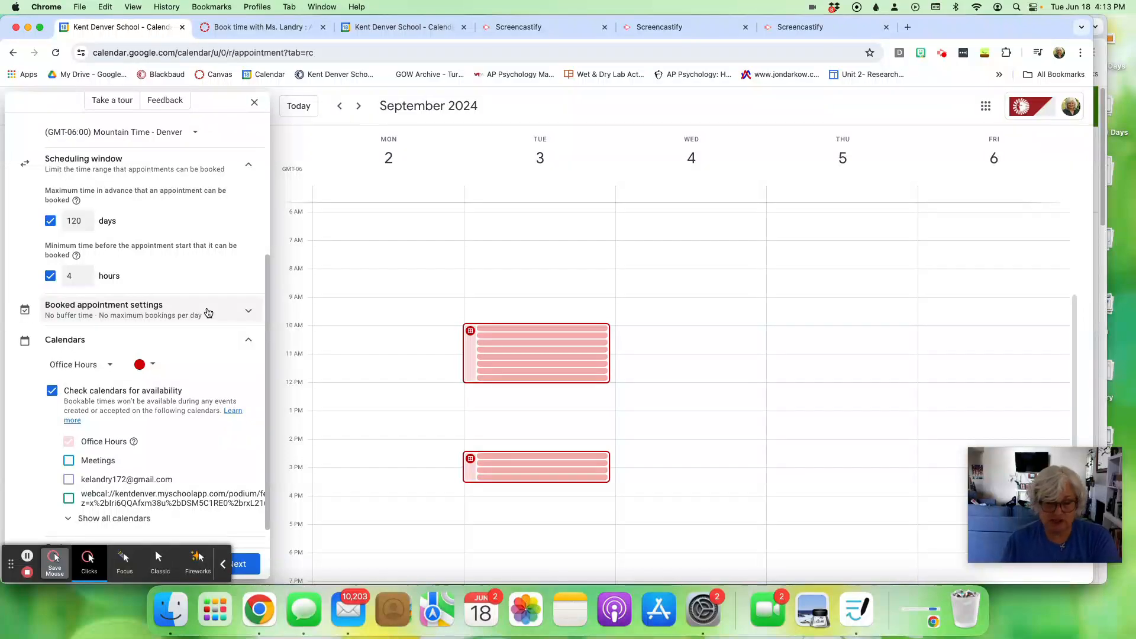
scroll(188, 380, "down", 1)
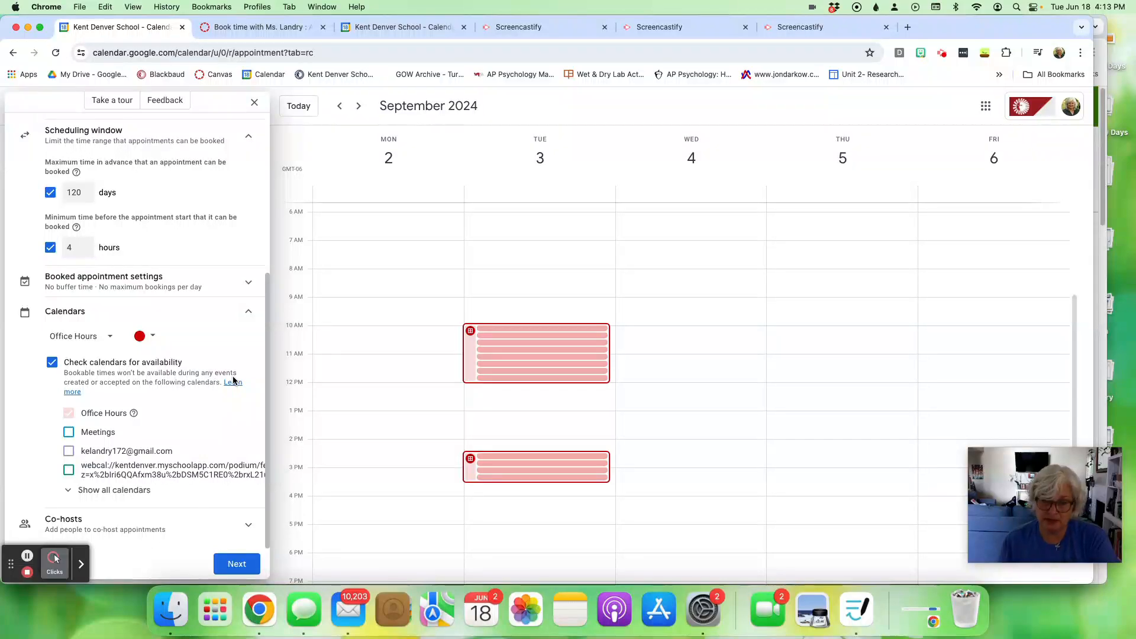
- Continue to the booking page details and set the location to an in-person meeting in ST106
left_click(237, 564)
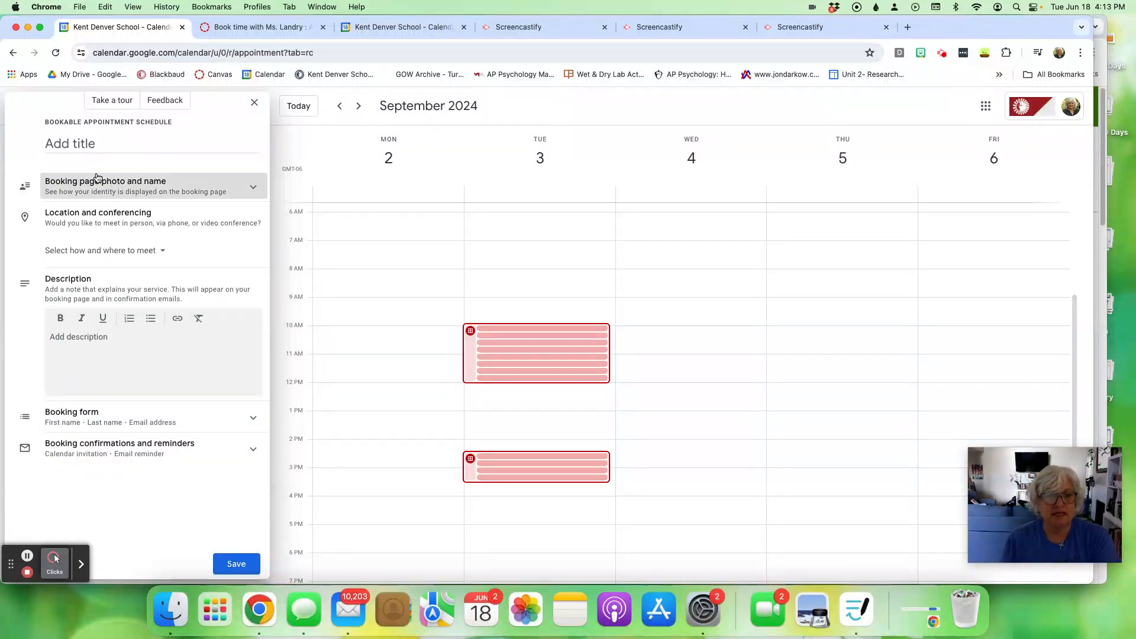
left_click(161, 251)
left_click(99, 321)
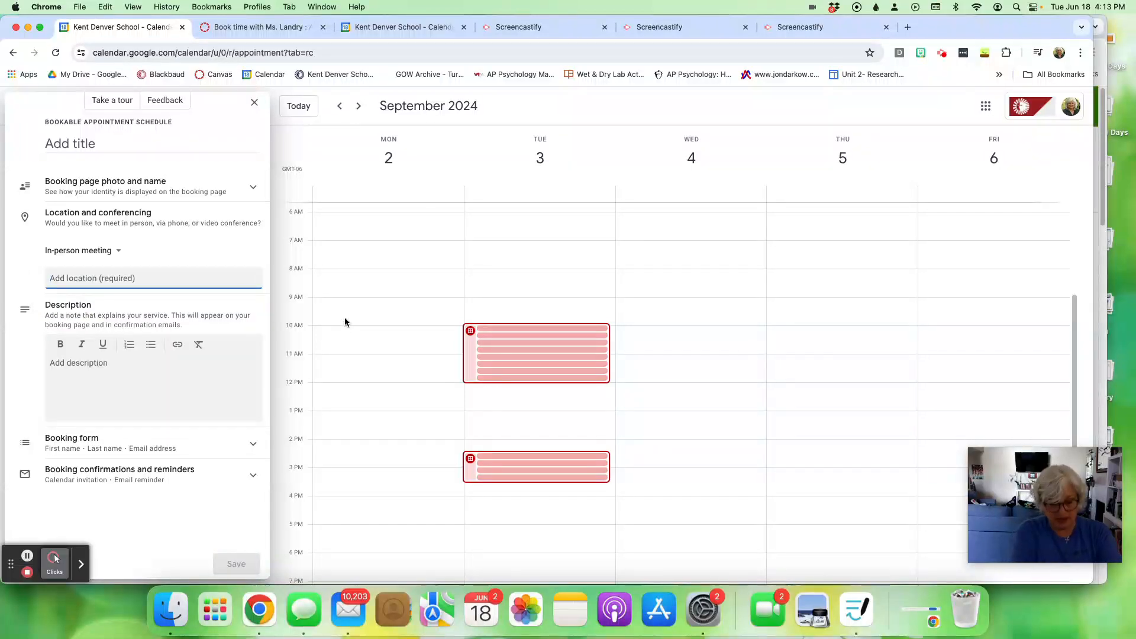
type("ST106")
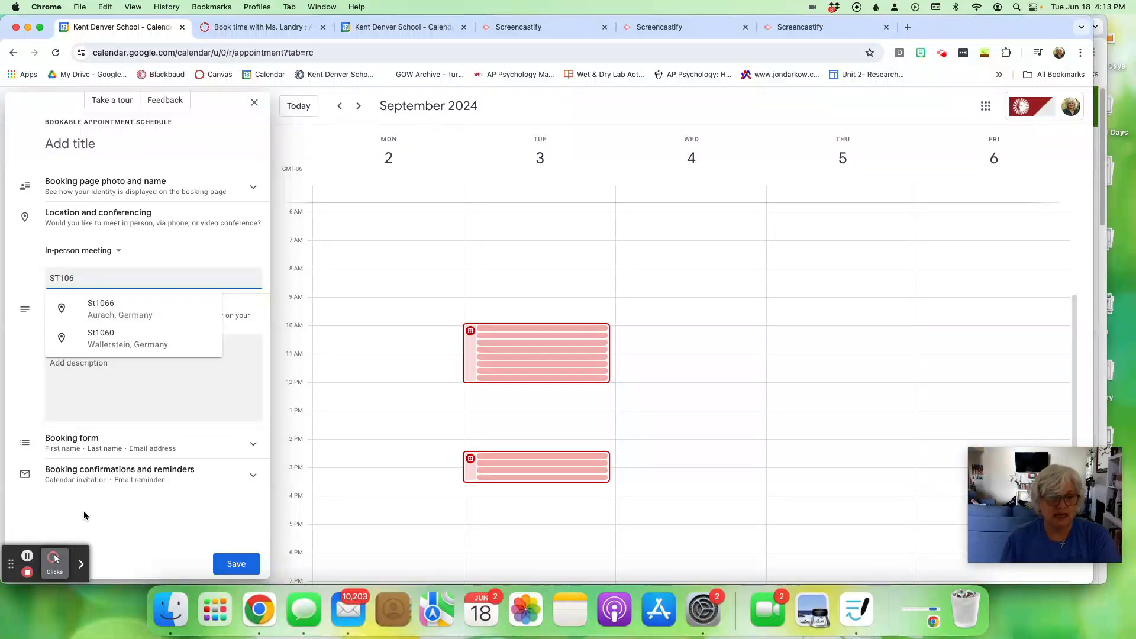
left_click(101, 527)
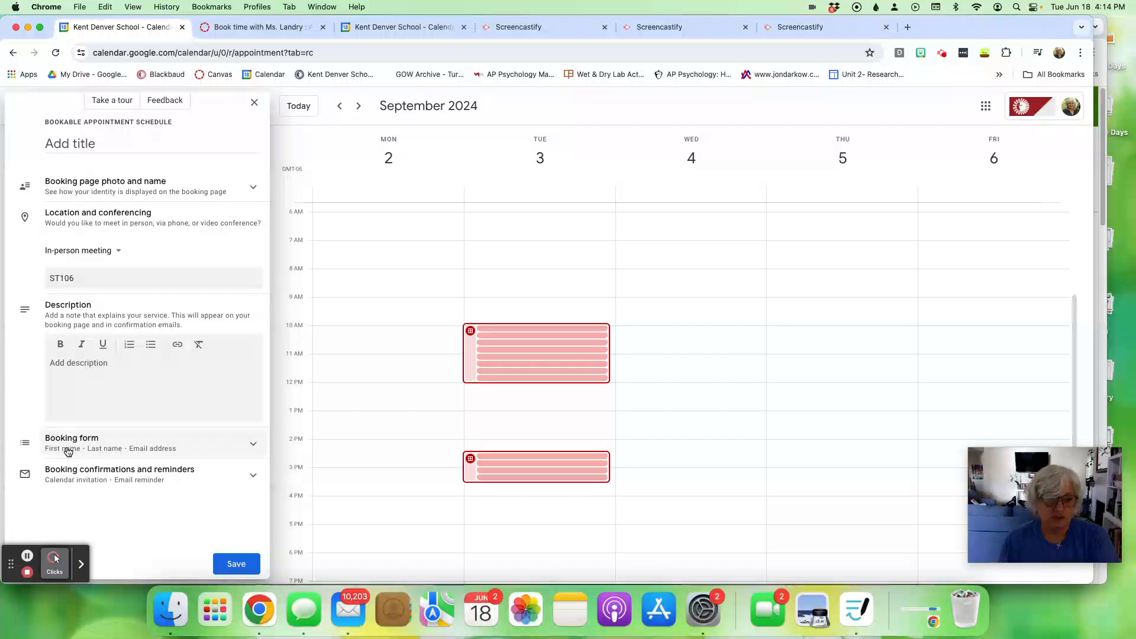
left_click(63, 566)
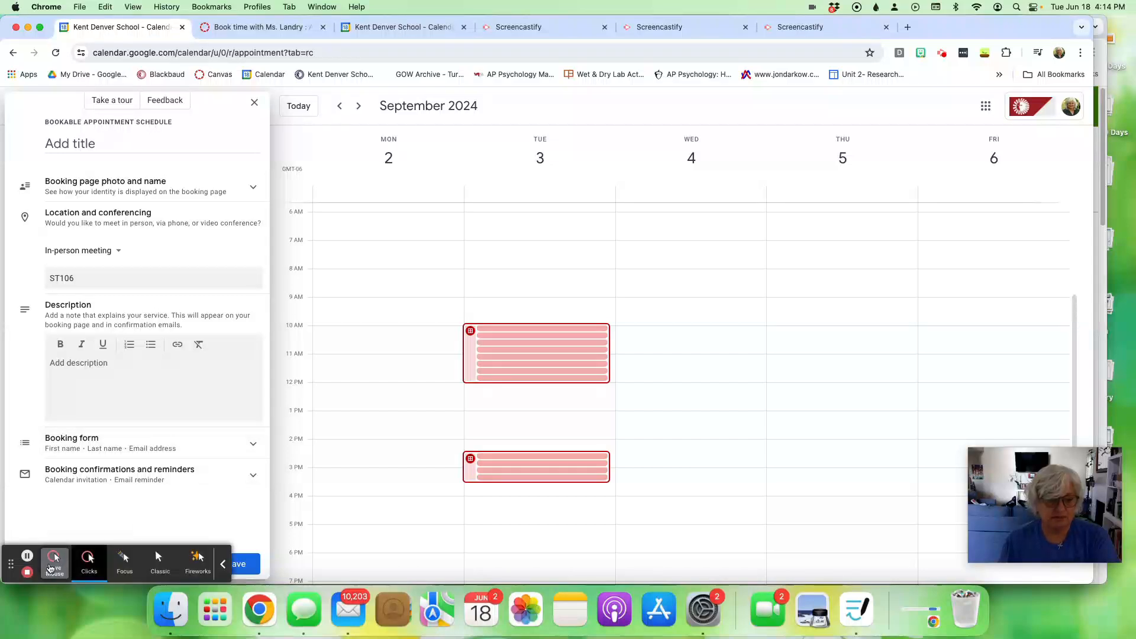
left_click(87, 563)
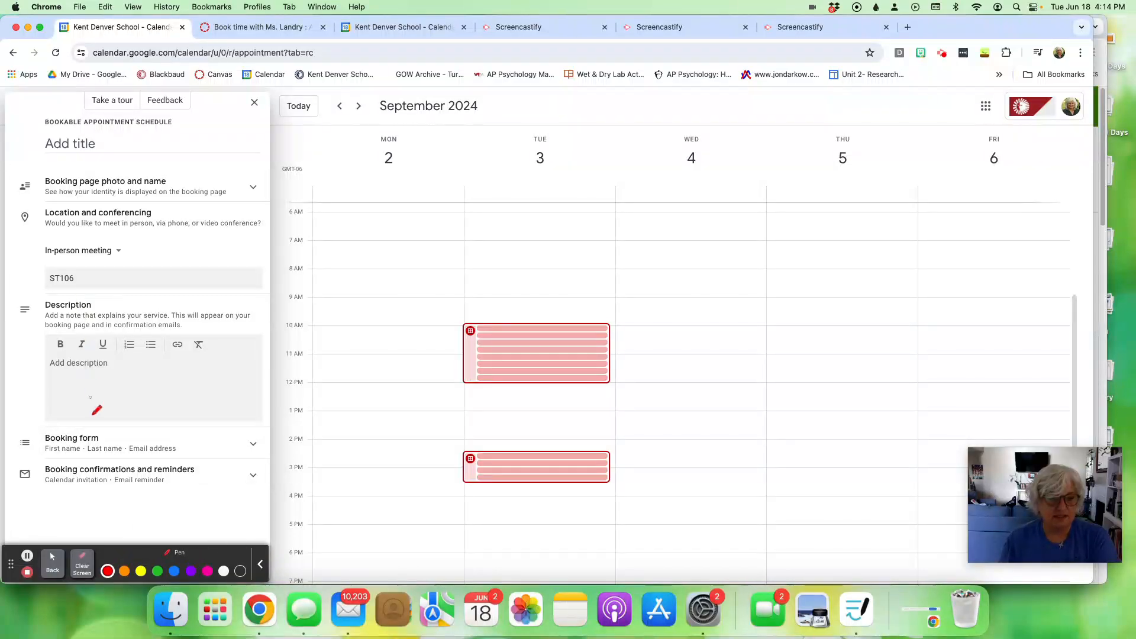
mouse_move(106, 433)
left_mouse_down()
mouse_move(47, 435)
mouse_move(39, 454)
mouse_move(214, 460)
mouse_move(265, 442)
mouse_move(80, 433)
left_mouse_up()
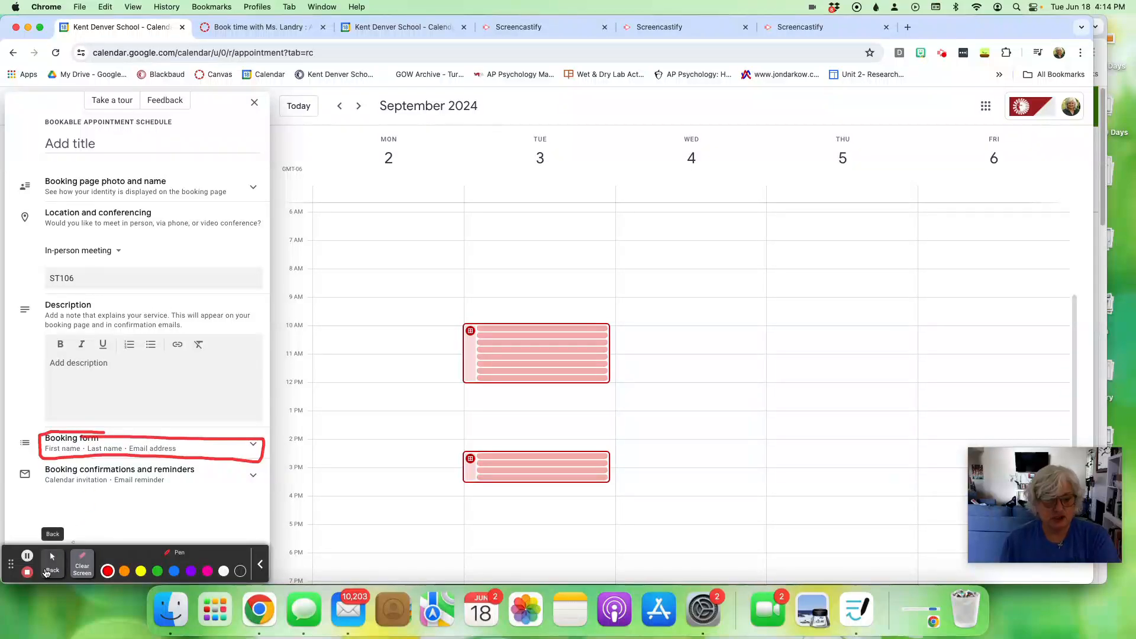
left_click(59, 568)
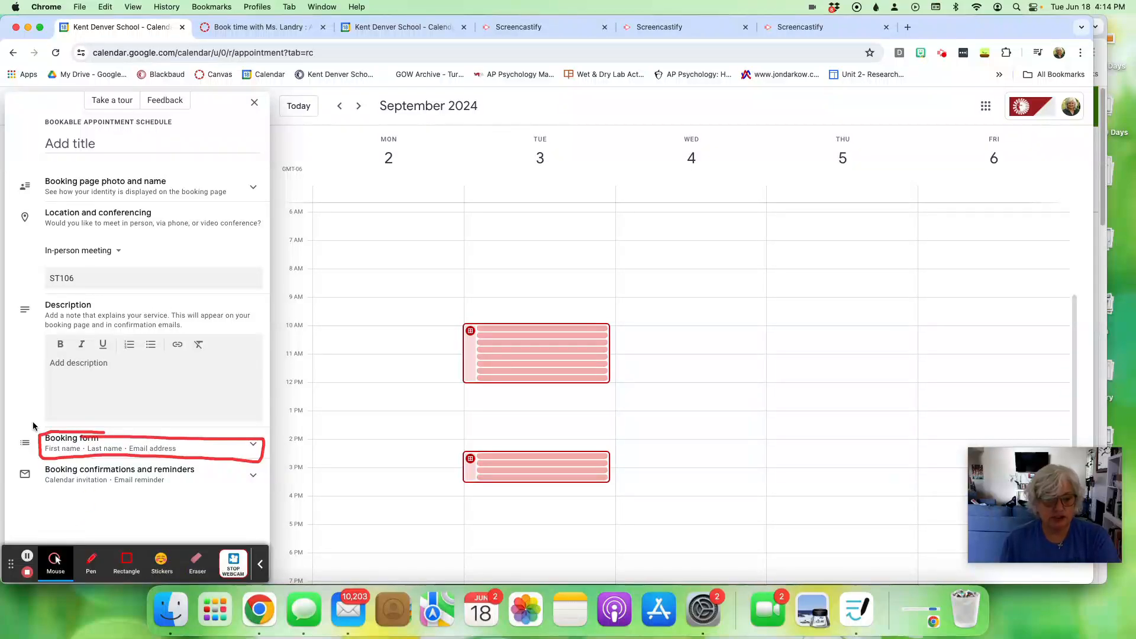
- Add a required custom item named "Topic to discuss" to the booking form
left_click(254, 445)
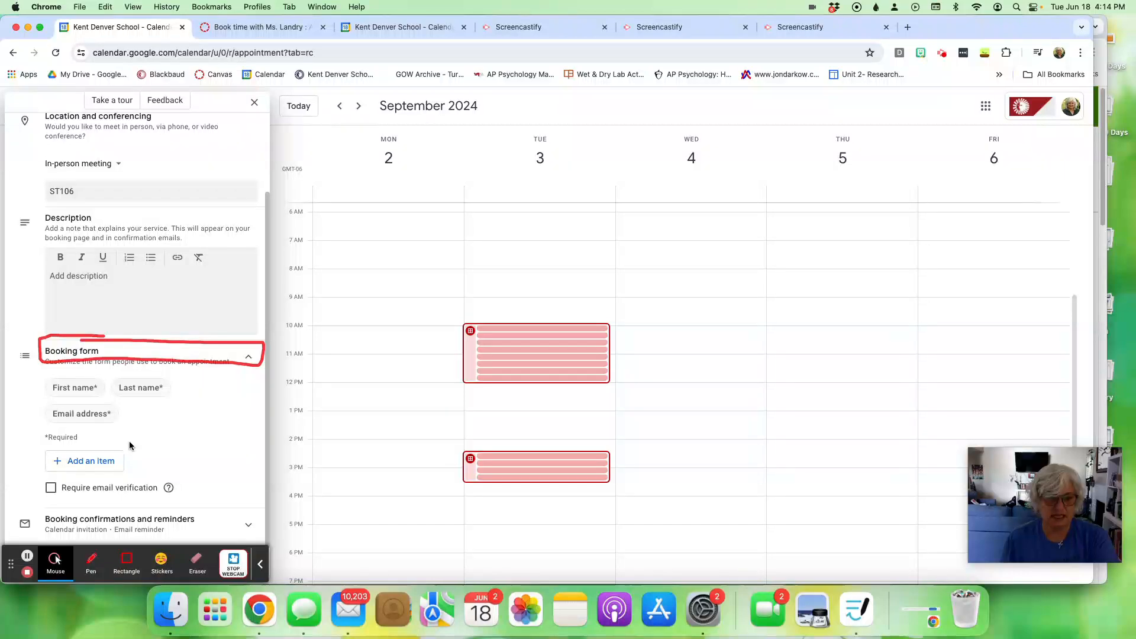
left_click(81, 465)
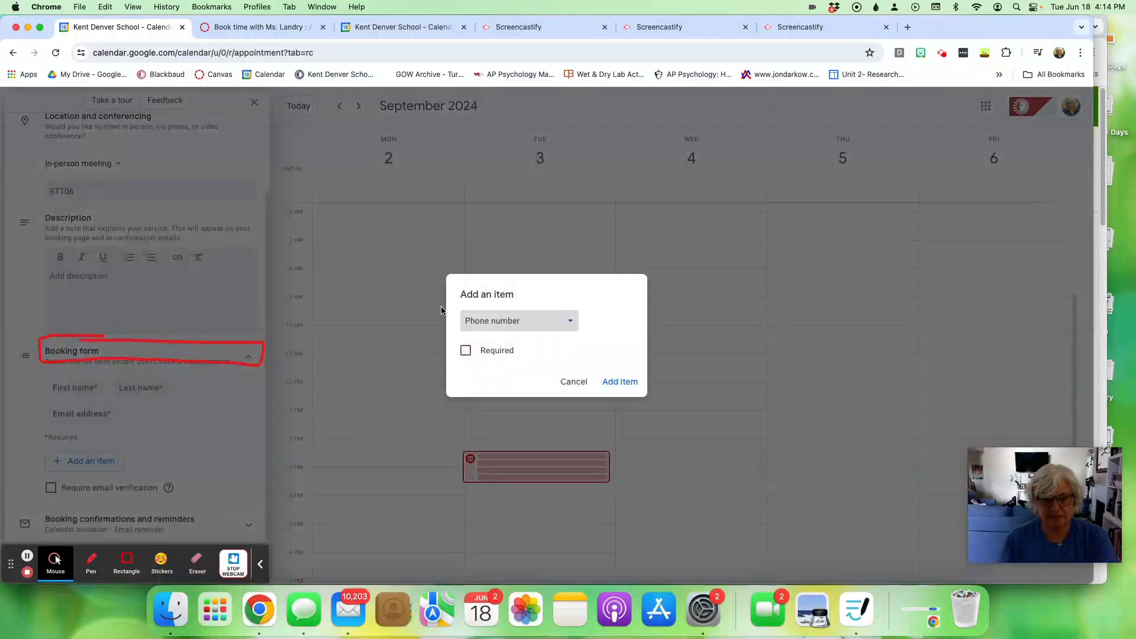
left_click(569, 321)
left_click(511, 368)
left_click(512, 335)
type("Topic to discuss")
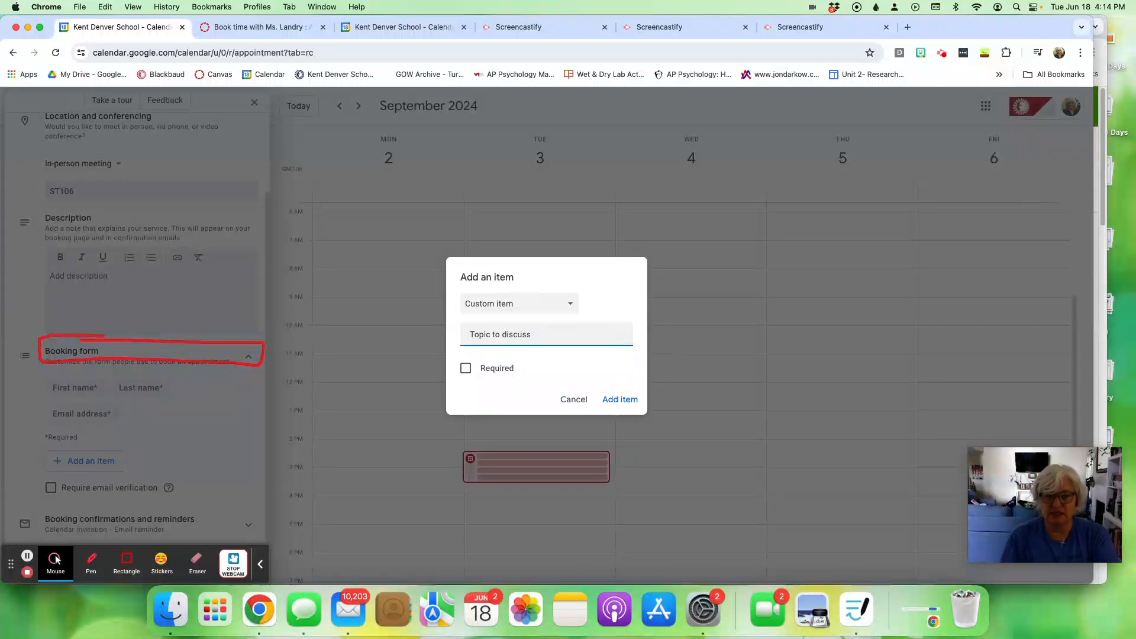
left_click(466, 368)
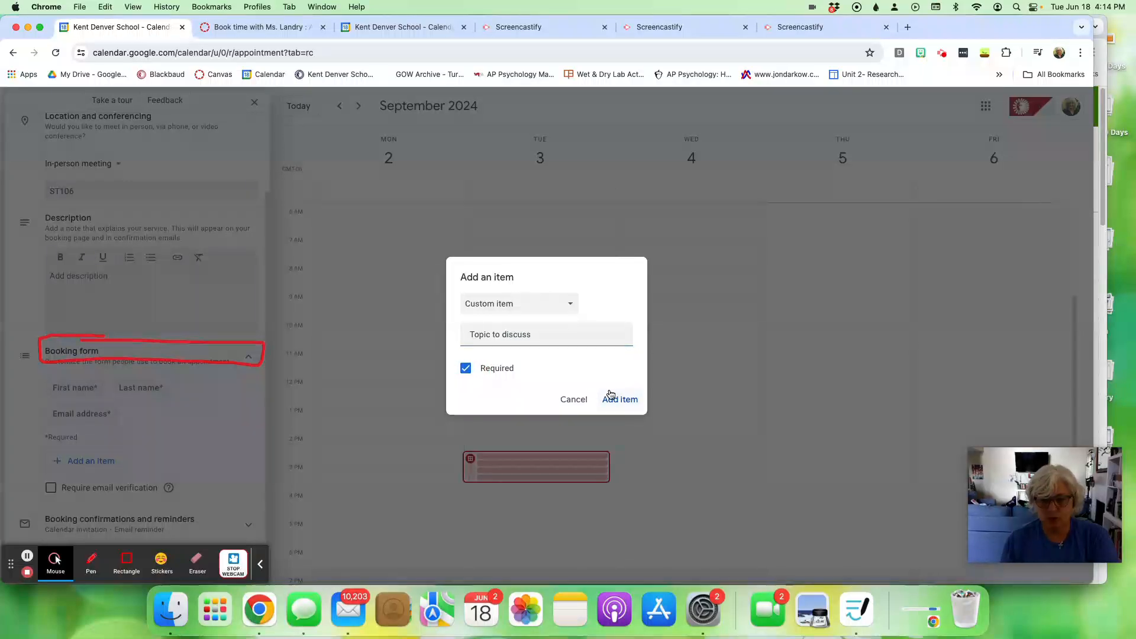
left_click(626, 401)
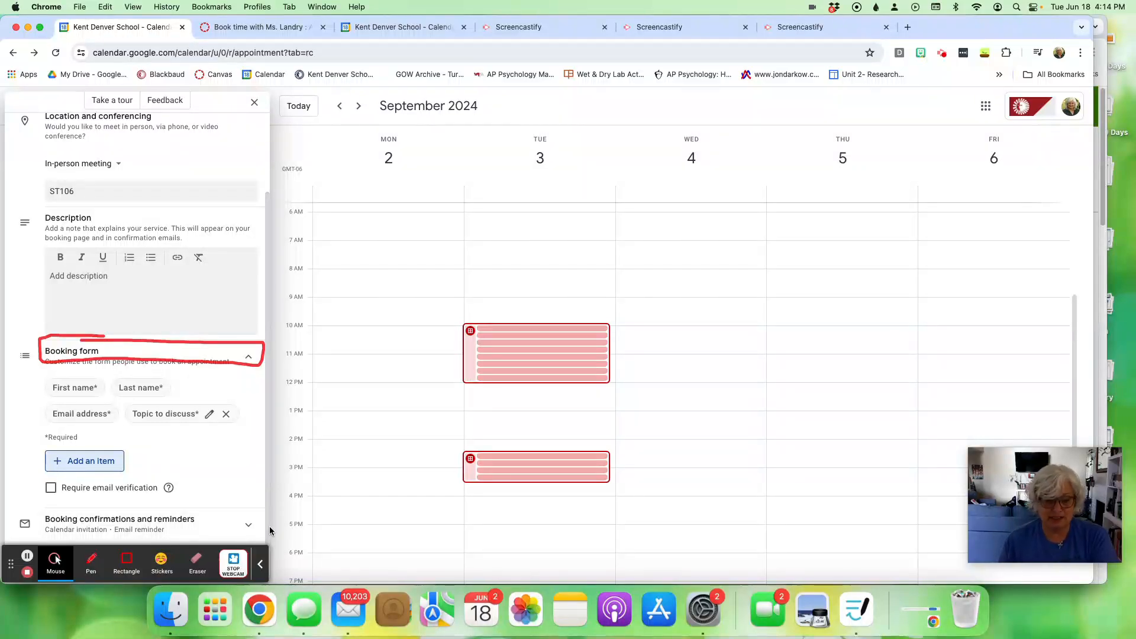
- Save the appointment schedule and close its details card
left_click(262, 569)
left_click(235, 563)
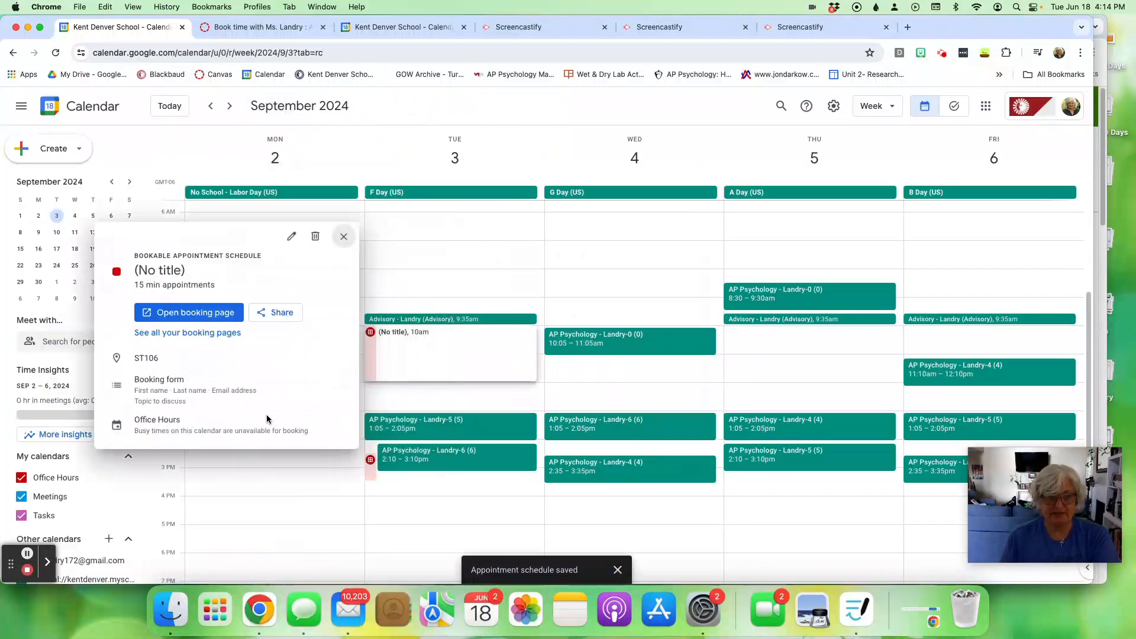
left_click(344, 236)
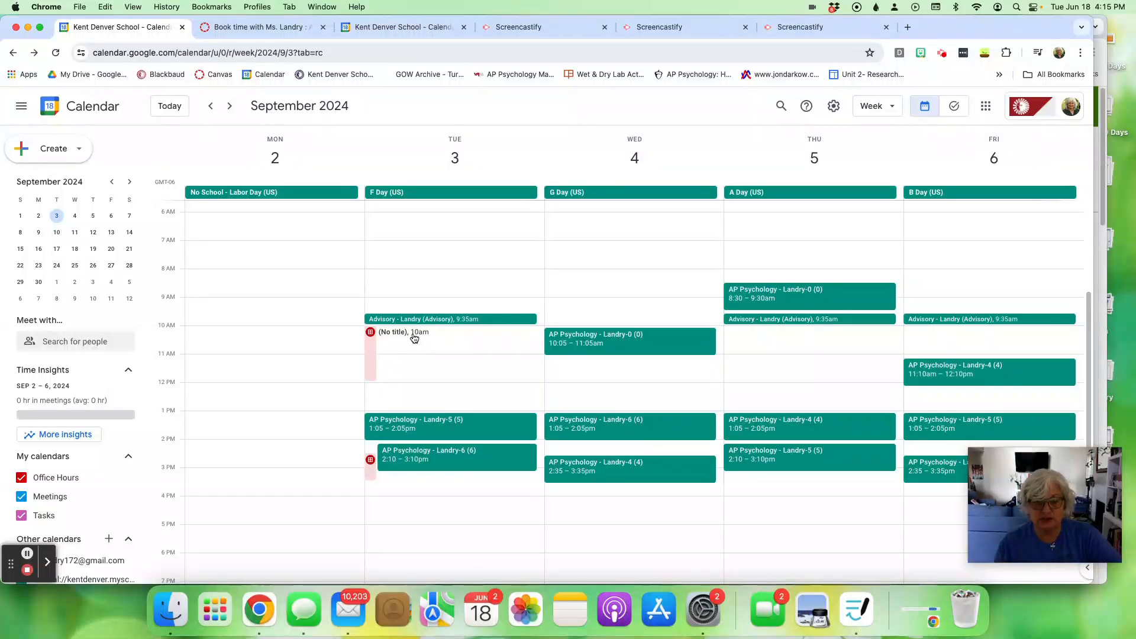
- Open the sharing options for the 10am appointment schedule on Tuesday, September 3
left_click(374, 333)
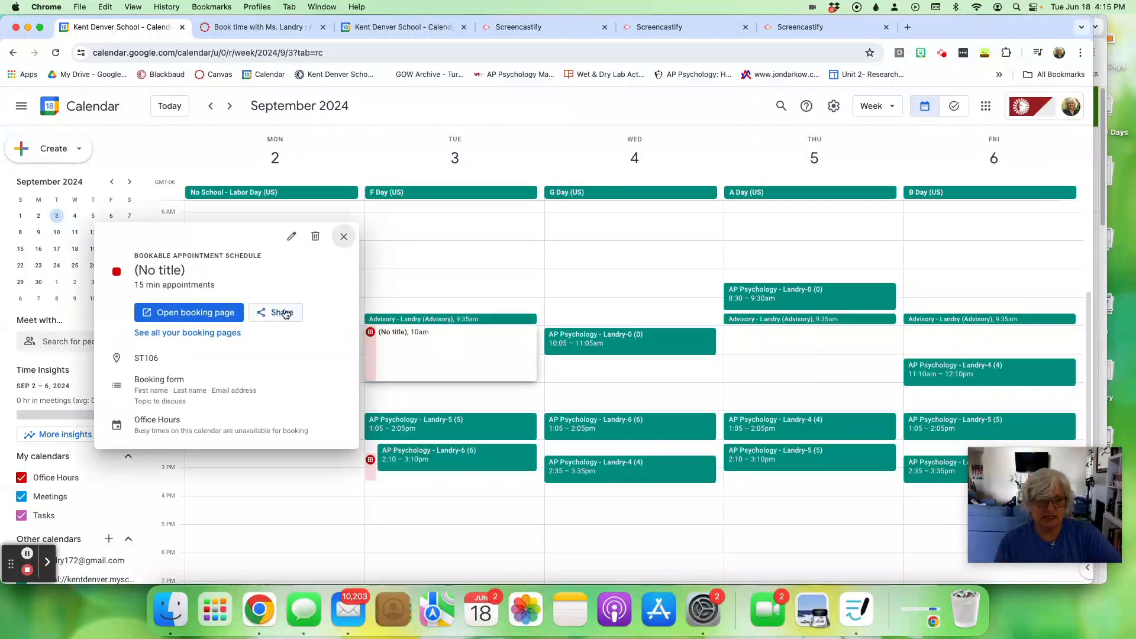
left_click(343, 236)
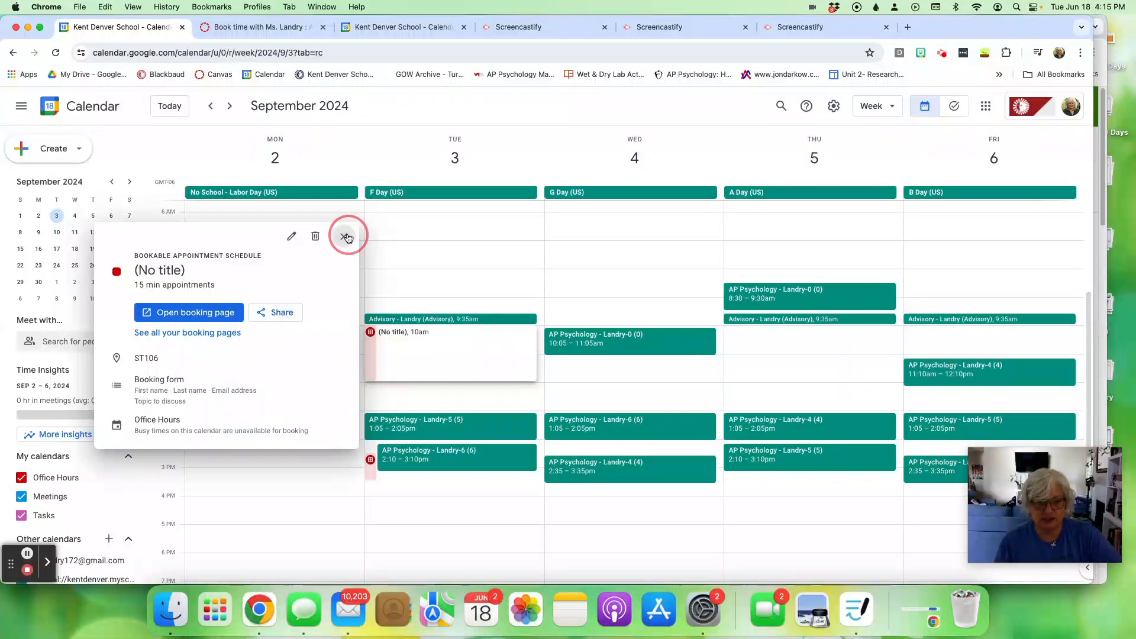
left_click(371, 334)
left_click(267, 317)
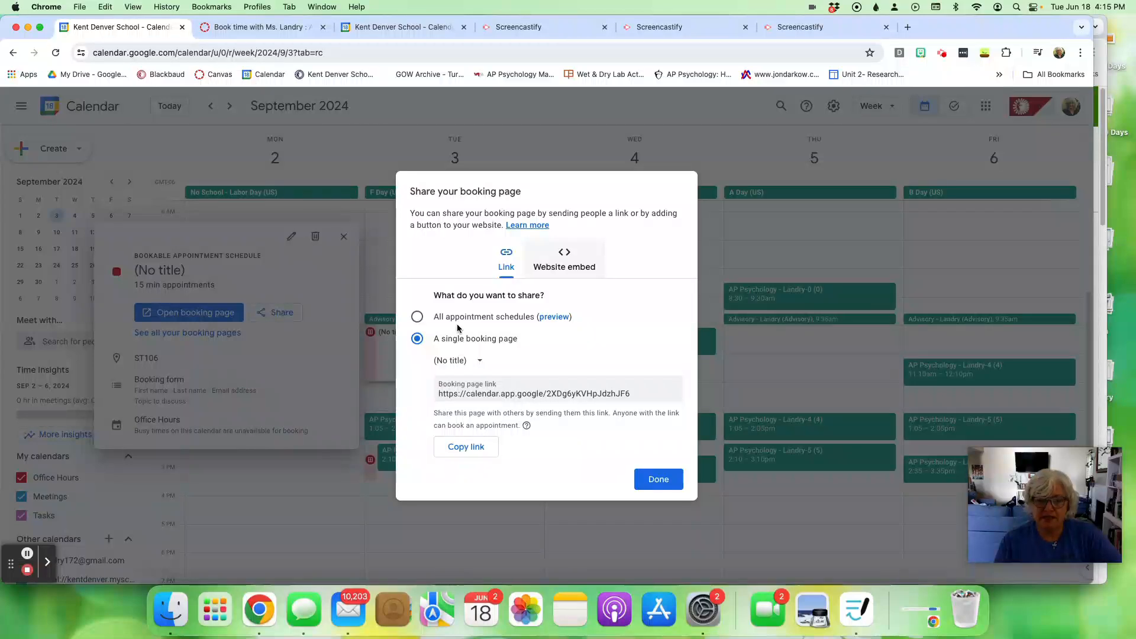
left_click(48, 561)
left_click(101, 566)
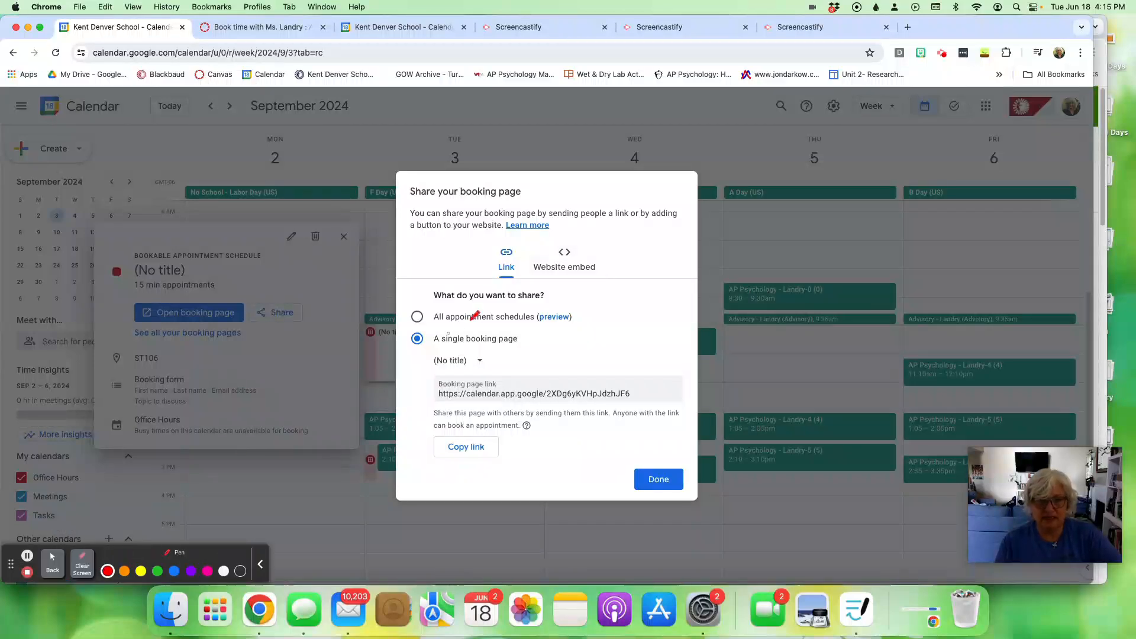
mouse_move(579, 239)
left_mouse_down()
mouse_move(539, 293)
mouse_move(610, 208)
mouse_move(559, 225)
left_mouse_up()
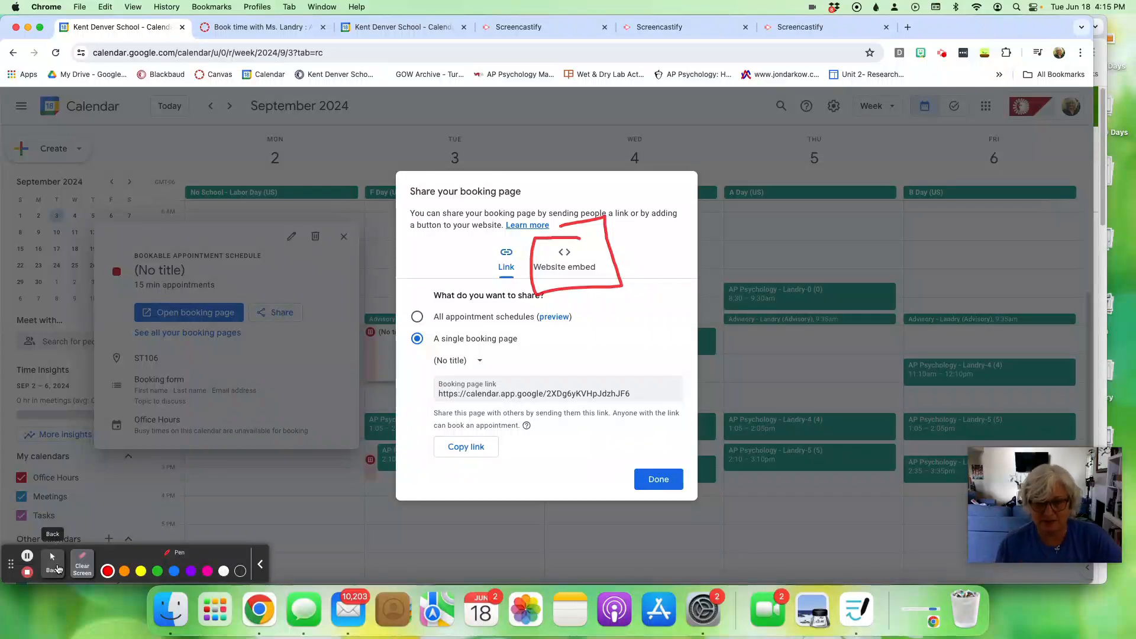
left_click(54, 562)
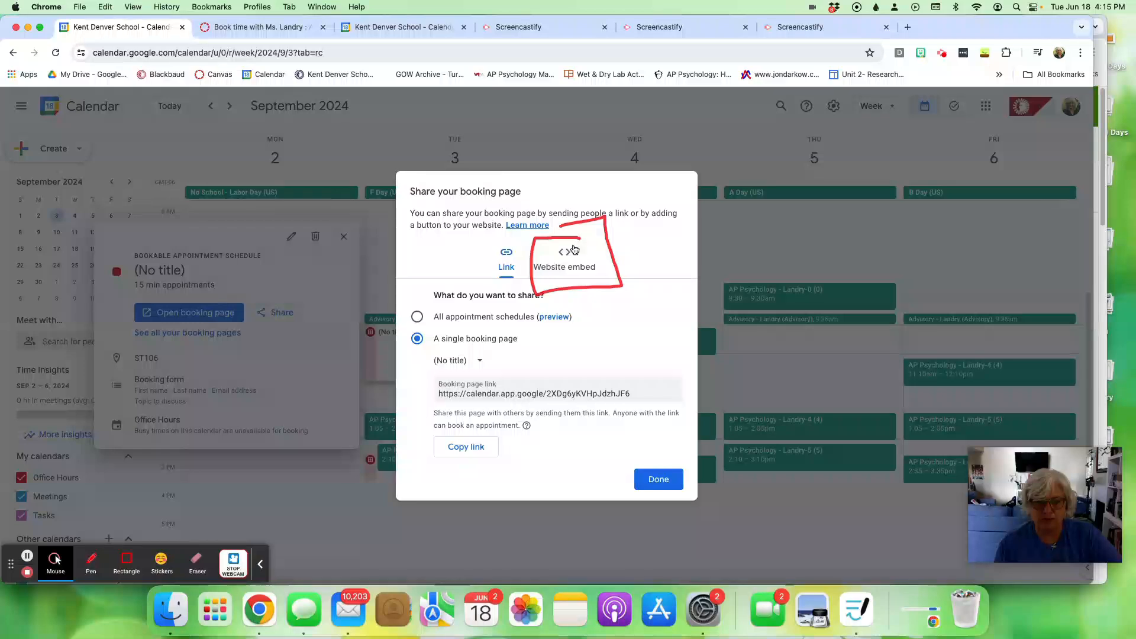
- Copy the website embed code of the inline booking page for the single booking page
left_click(560, 262)
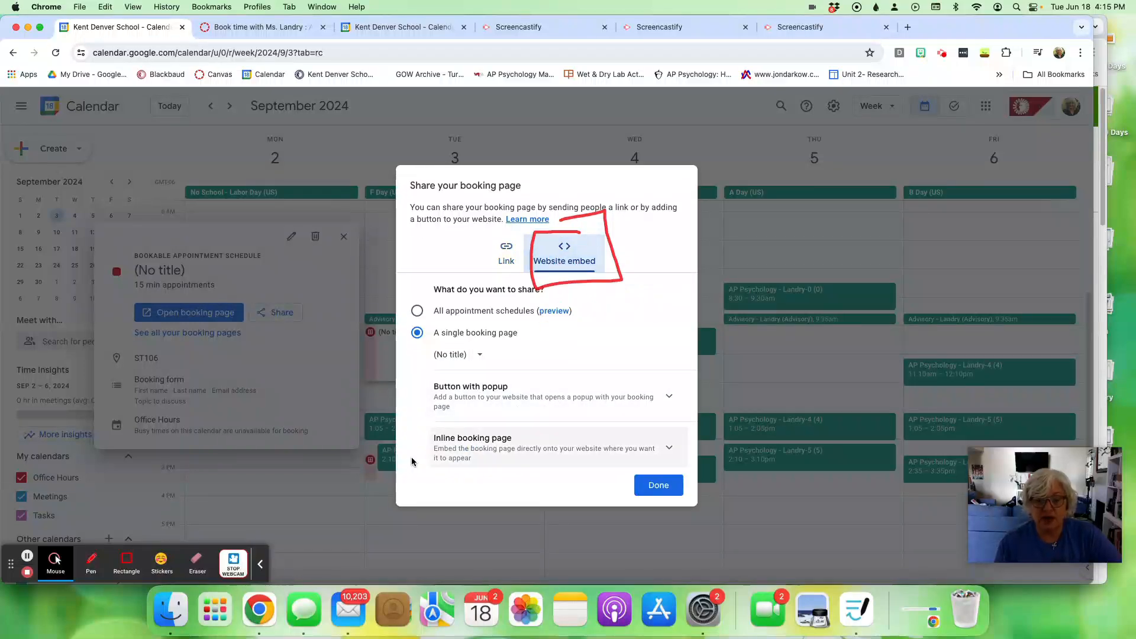
left_click(668, 448)
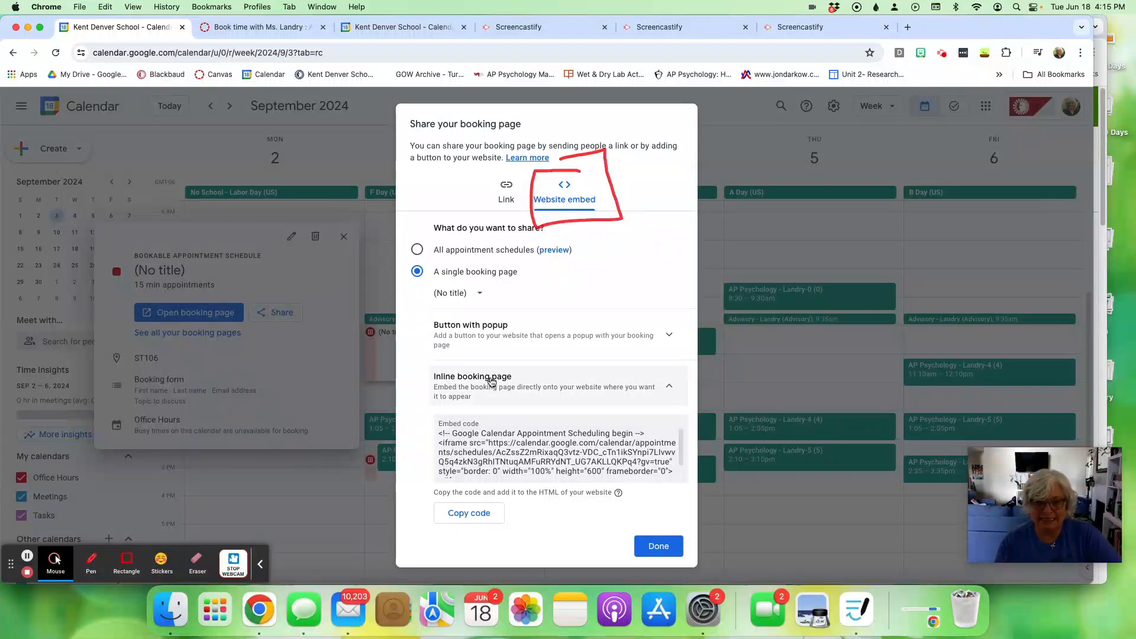
left_click(490, 510)
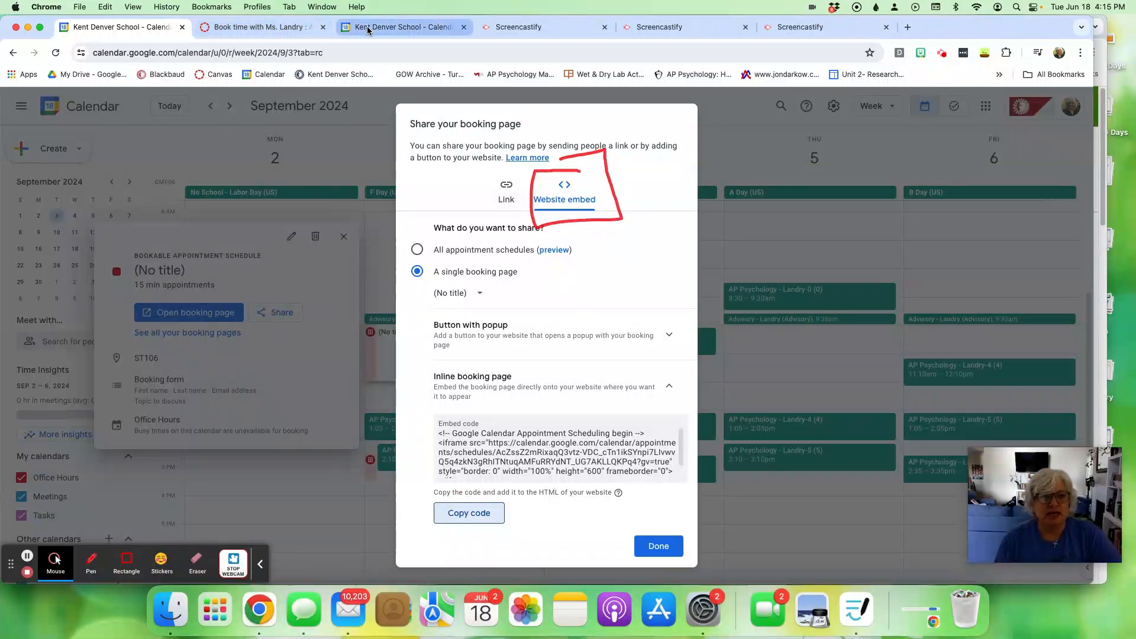
- Switch to the Canvas course and add a new page named "practice to make appts" to the Course Resources and Required Information/Links module
left_click(258, 28)
left_click(77, 112)
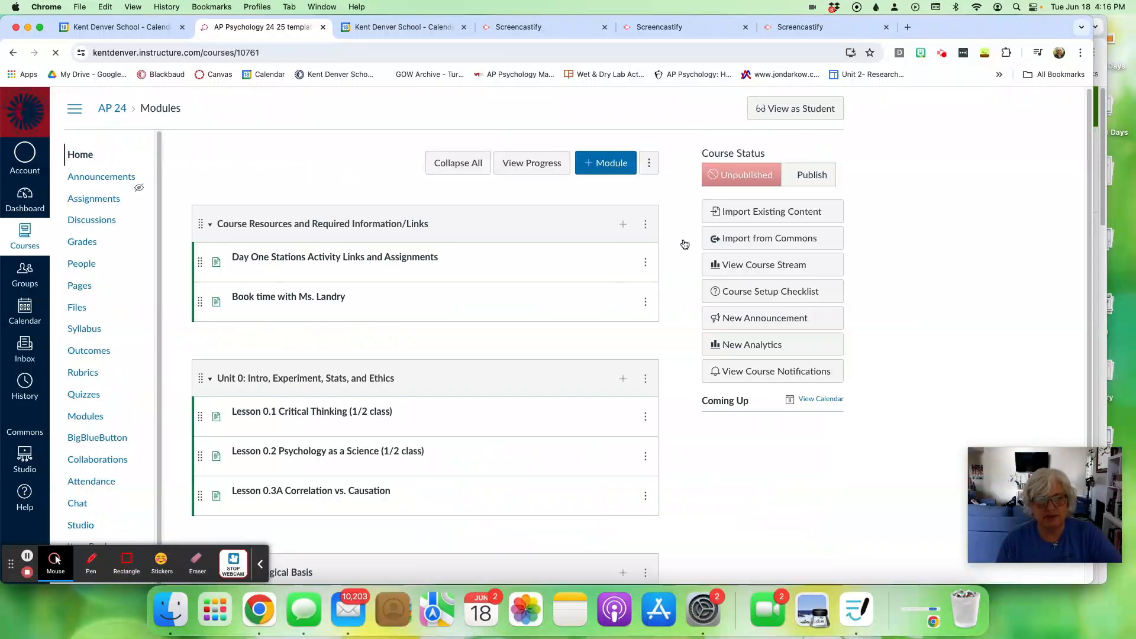
left_click(624, 259)
left_click(385, 246)
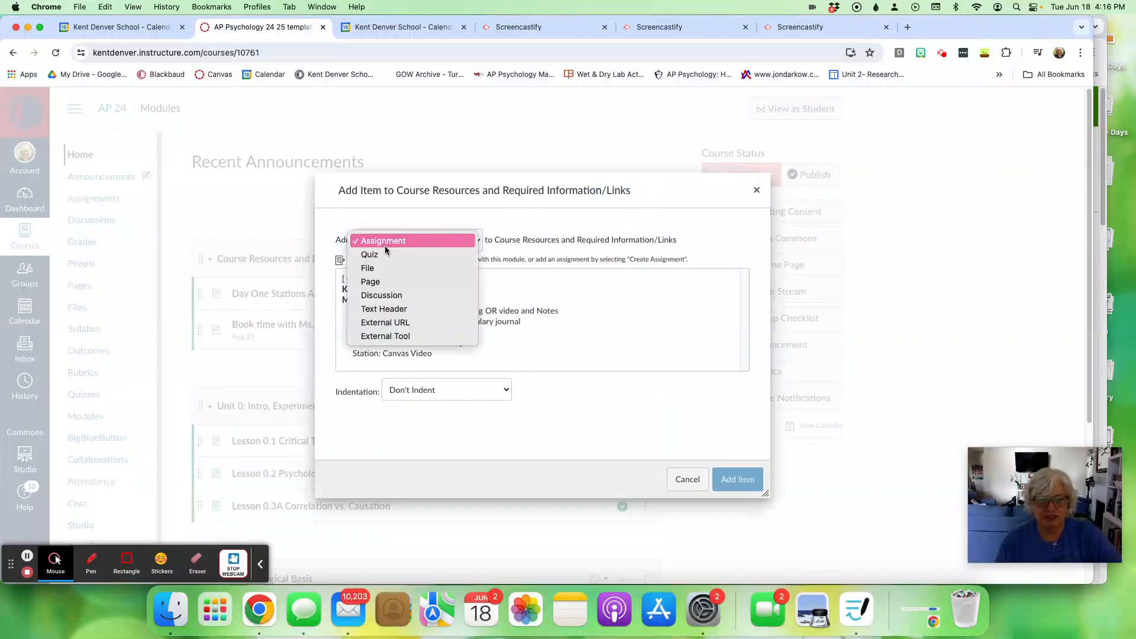
left_click(383, 283)
left_click(382, 280)
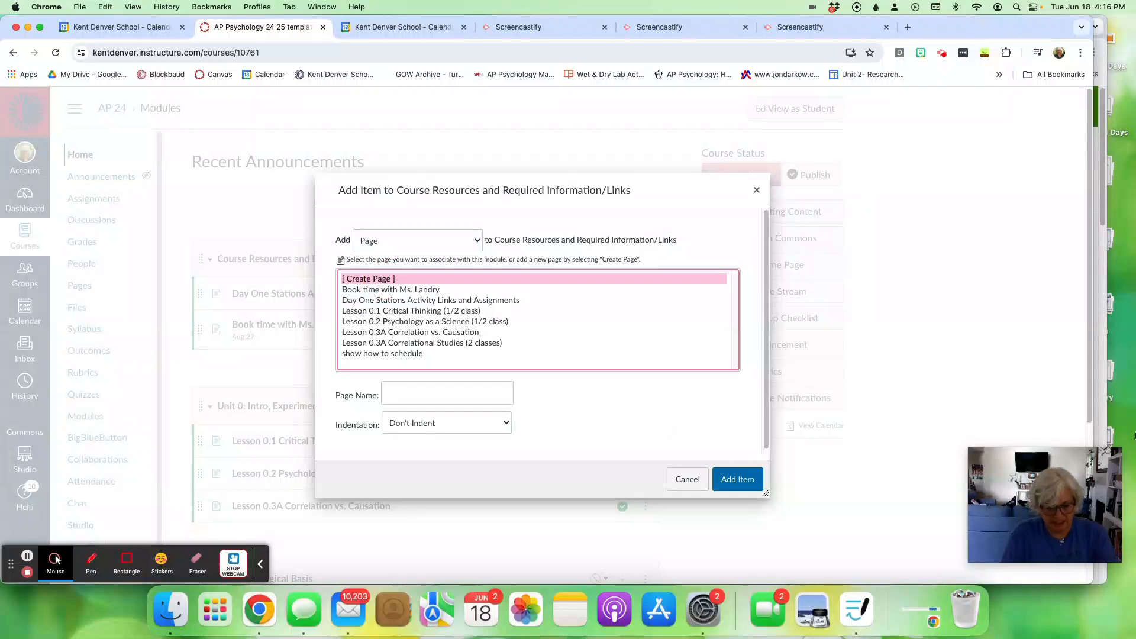
left_click(413, 393)
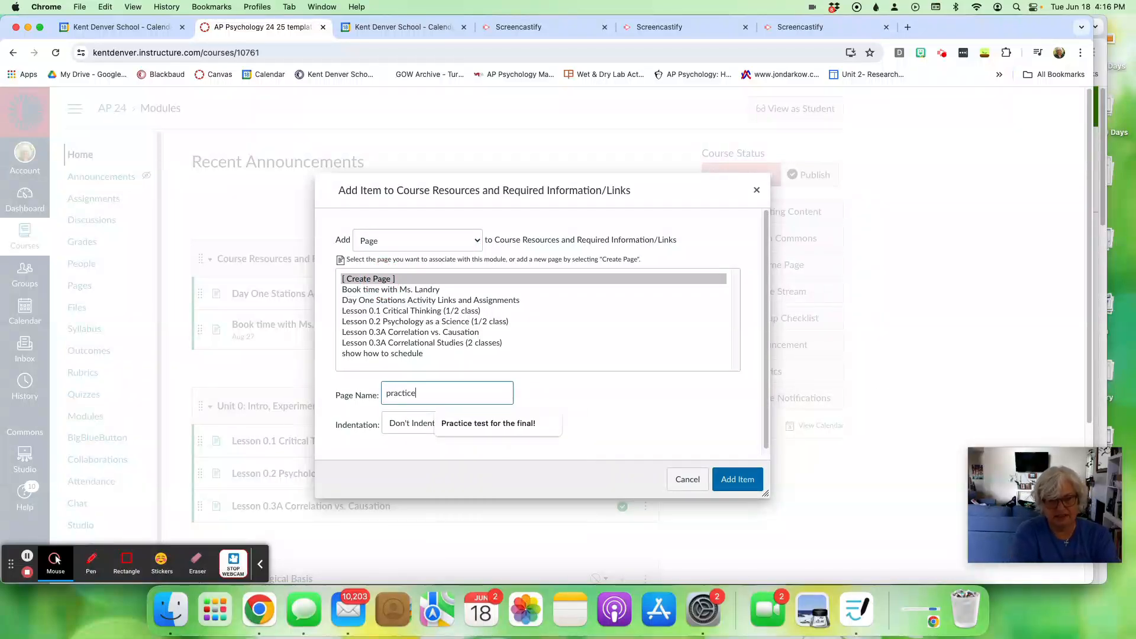
type("to make appts")
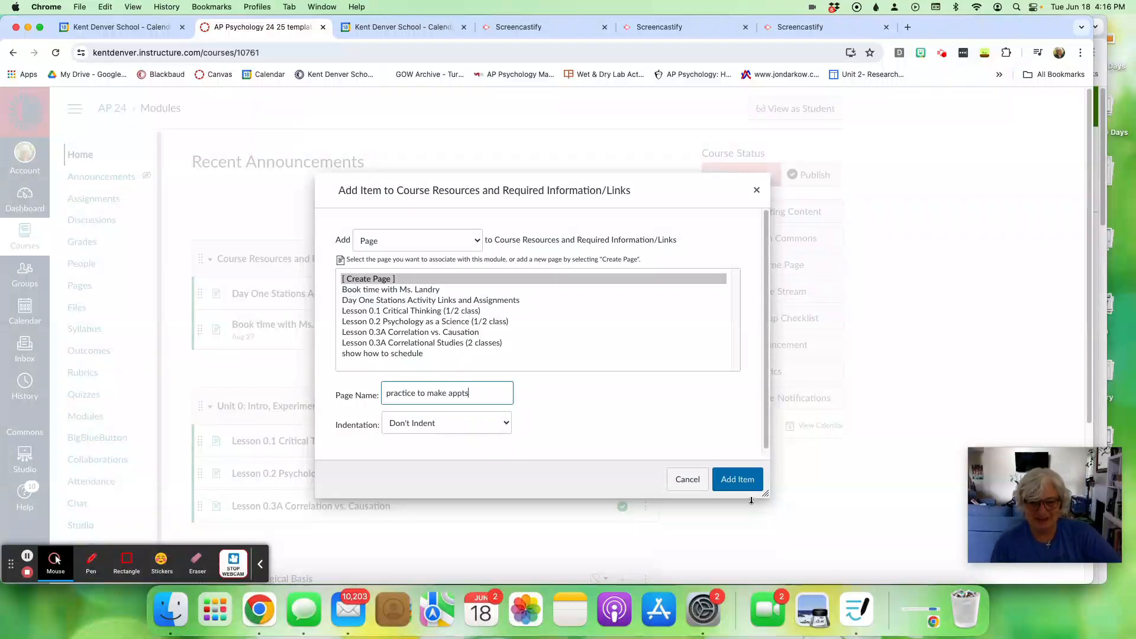
left_click(732, 491)
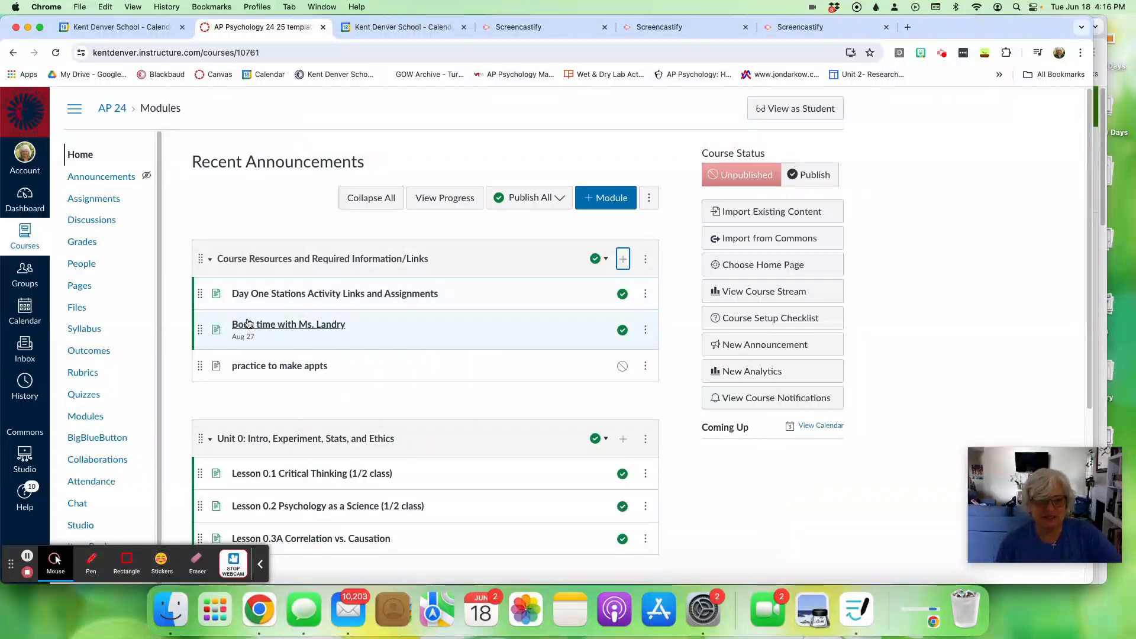
- Open the "practice to make appts" page from the module for editing
left_click(290, 373)
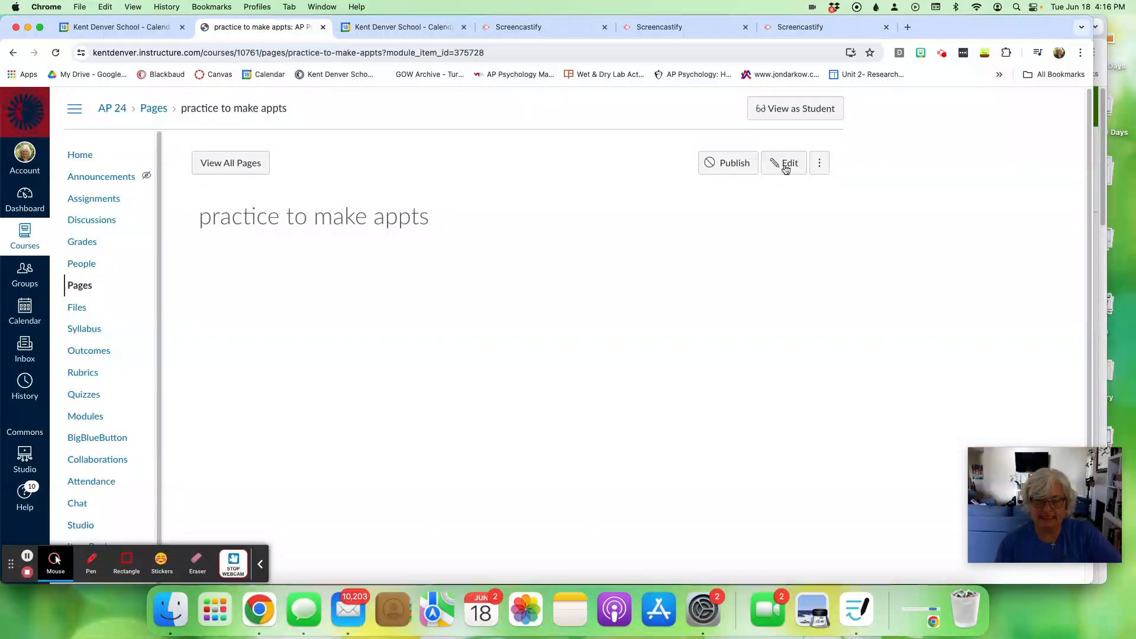
left_click(782, 163)
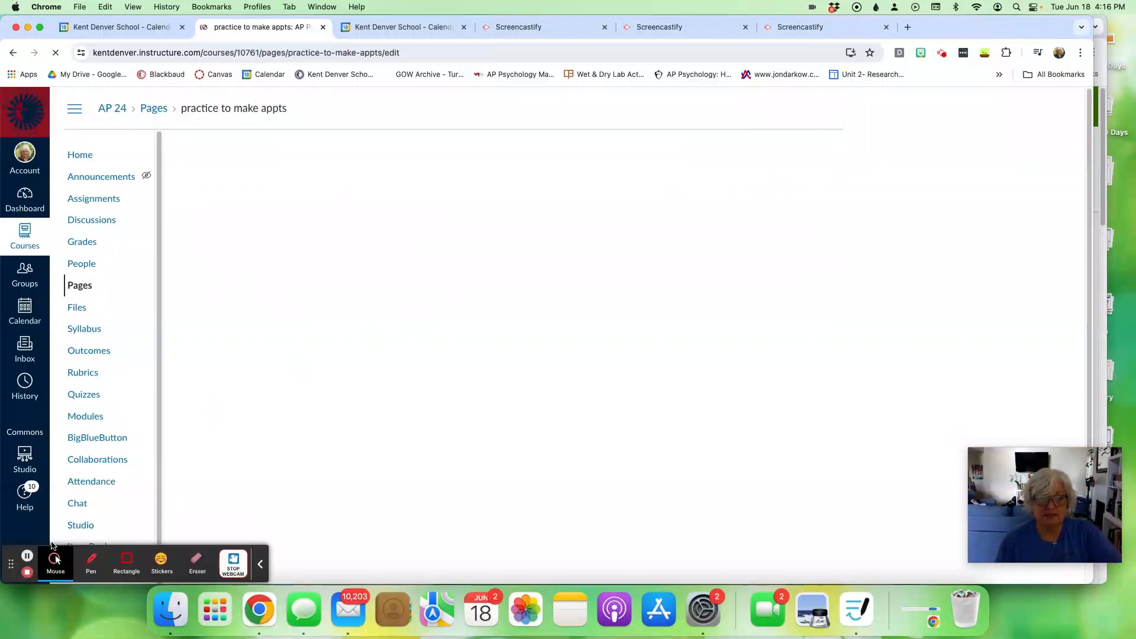
left_click(91, 562)
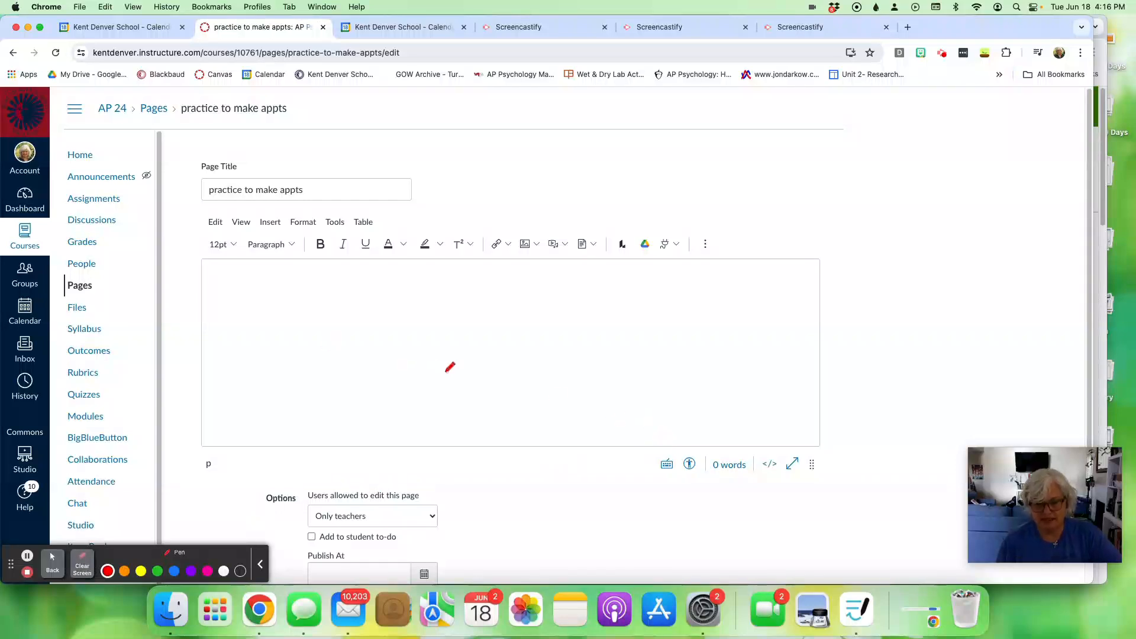
mouse_move(761, 473)
left_mouse_down()
mouse_move(787, 457)
mouse_move(758, 456)
mouse_move(773, 480)
left_mouse_up()
left_click(52, 562)
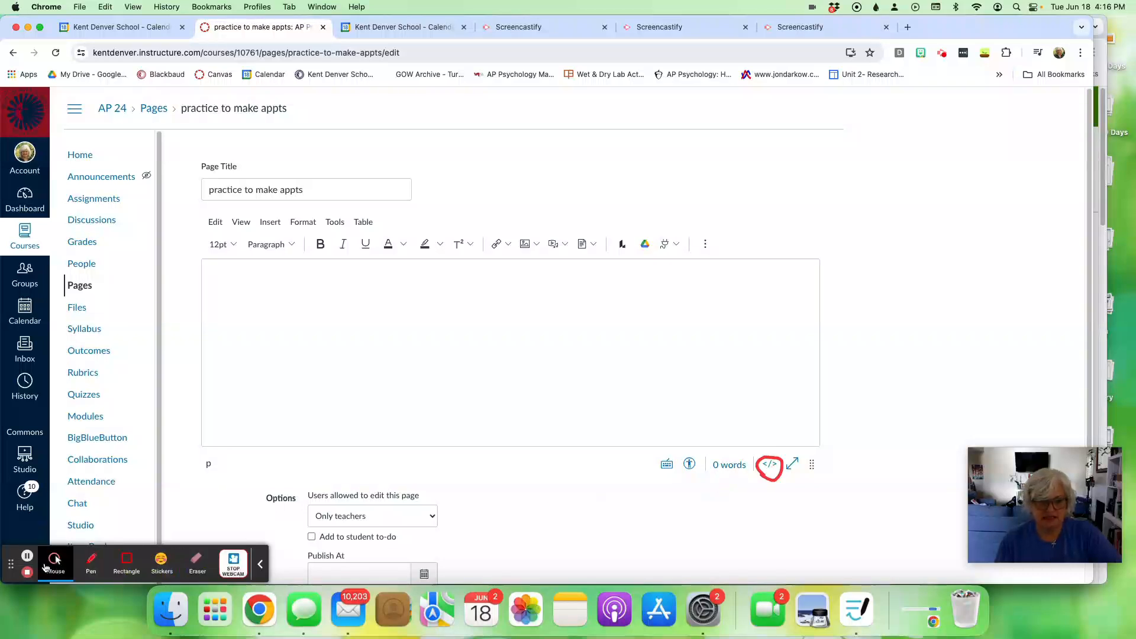
- Paste the copied booking page embed code into the page's HTML source and save the page without publishing
left_click(769, 465)
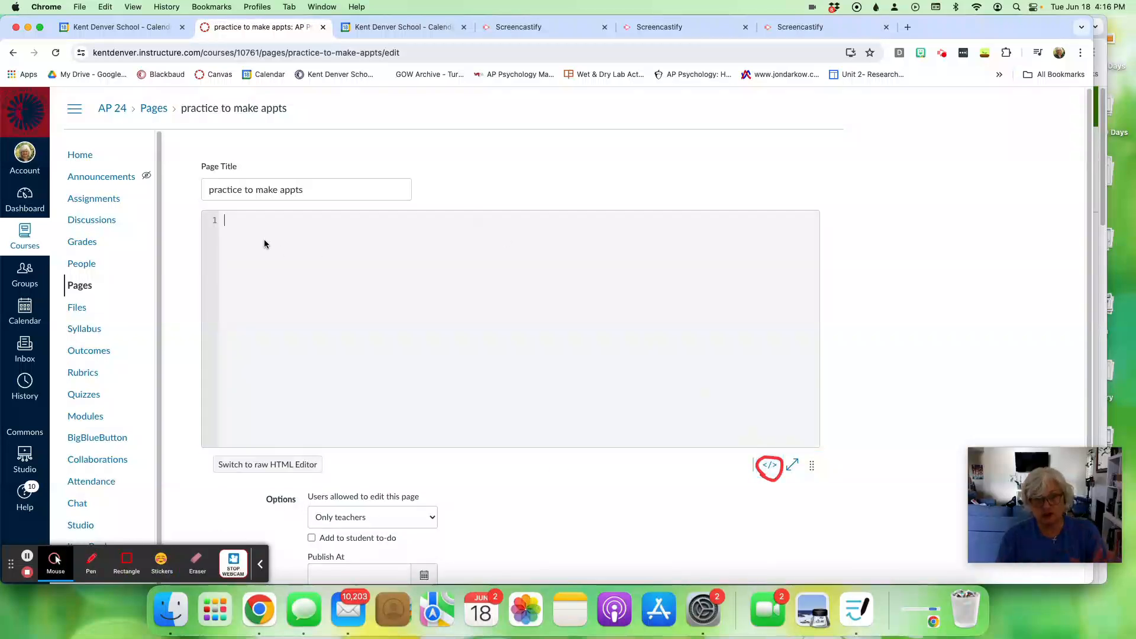
key("super+v")
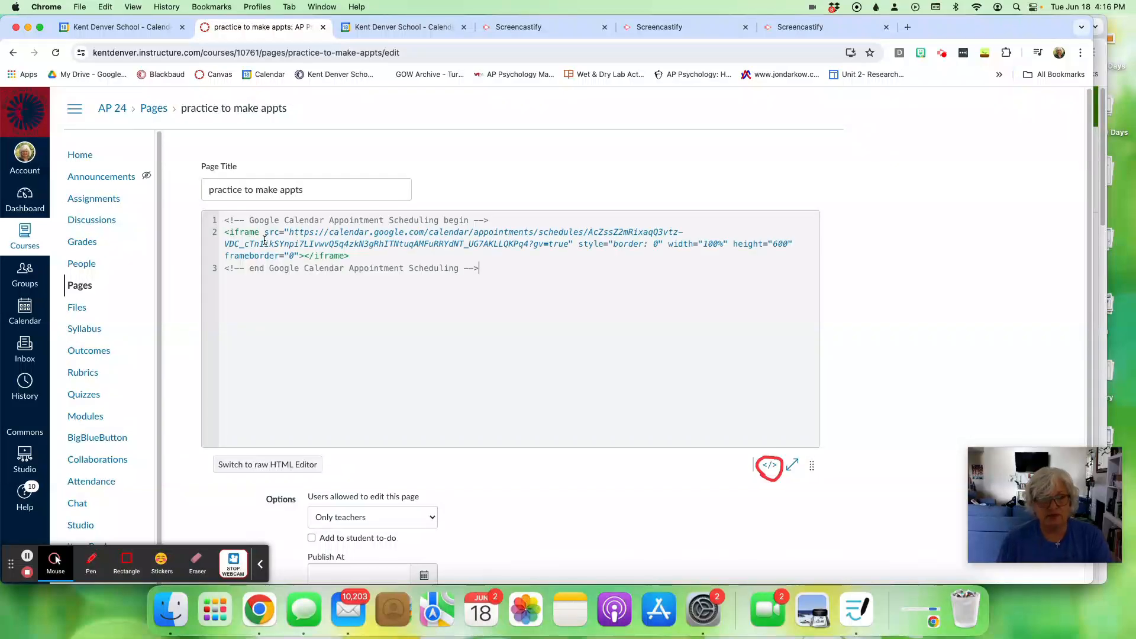
scroll(612, 532, "down", 4)
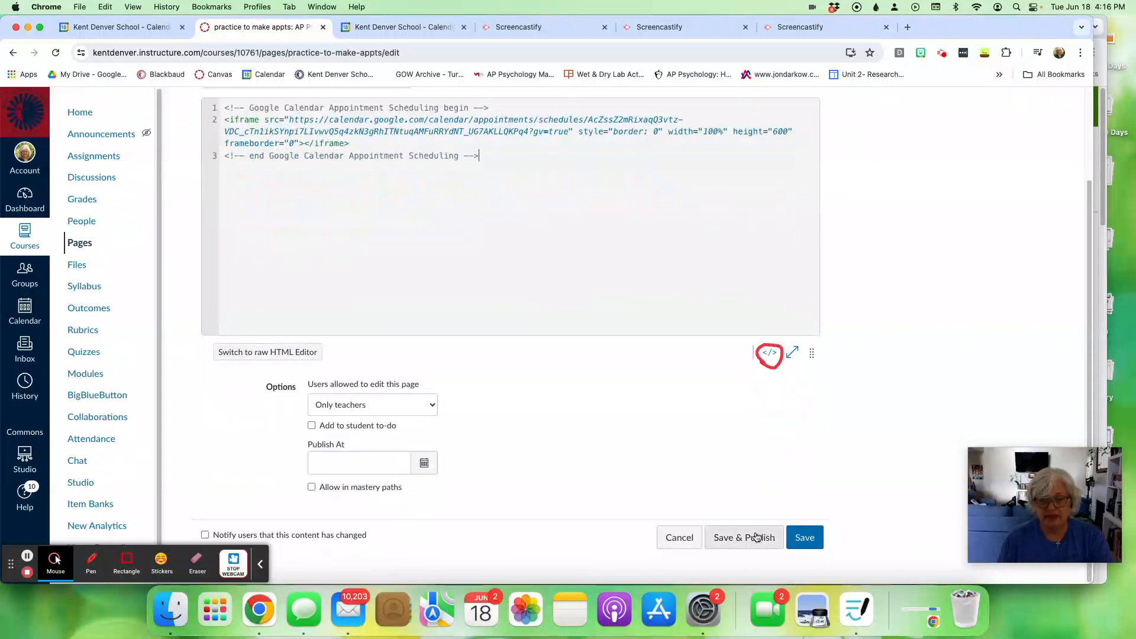
left_click(806, 539)
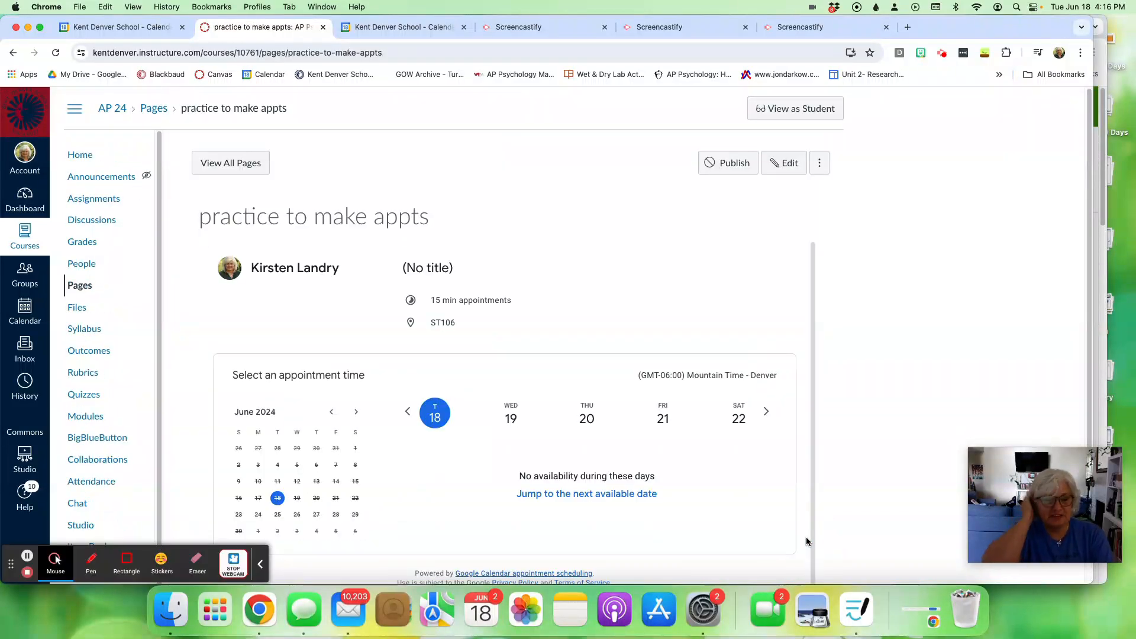
- Jump to the next available date in the embedded booking page and look through its appointment times
scroll(470, 349, "down", 1)
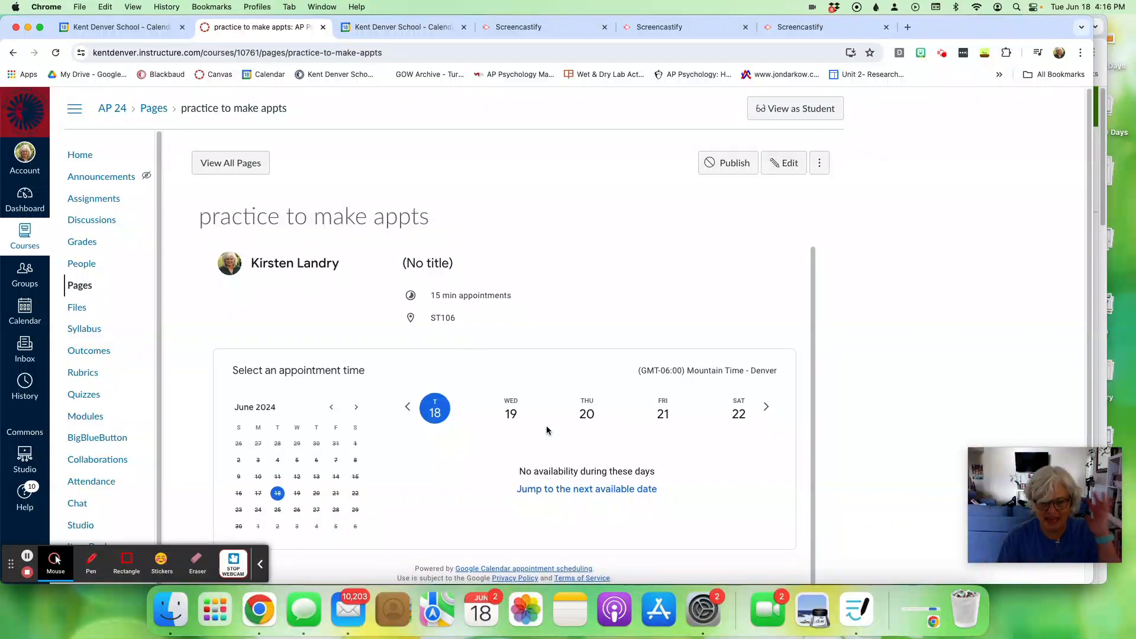
left_click(586, 493)
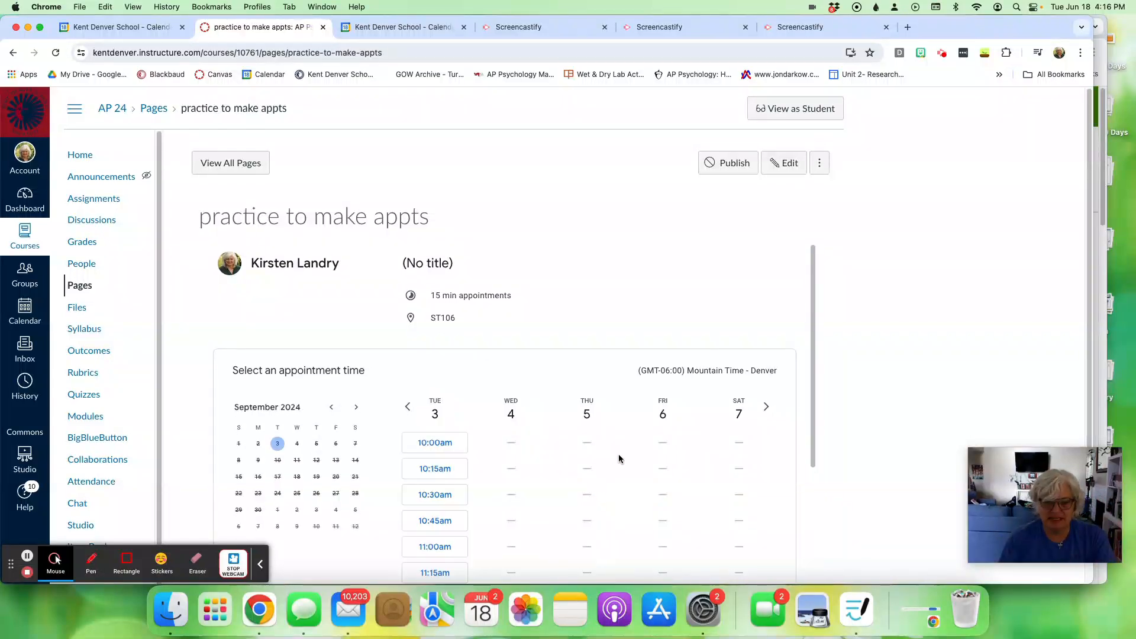
scroll(555, 456, "down", 3)
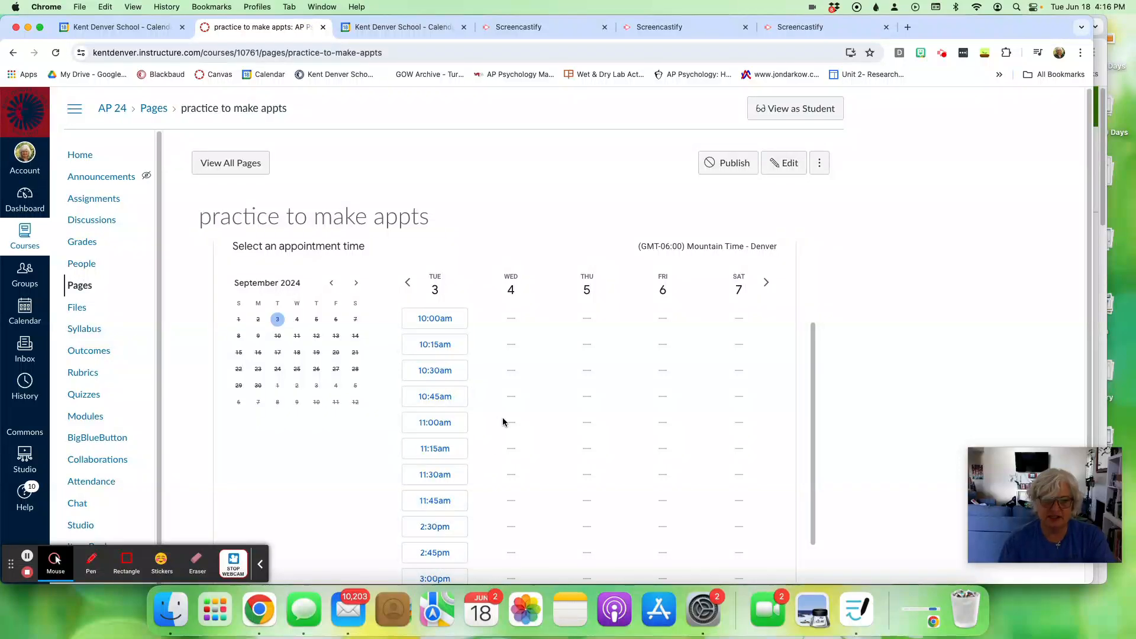
scroll(502, 419, "down", 2)
scroll(503, 421, "up", 5)
scroll(502, 421, "down", 5)
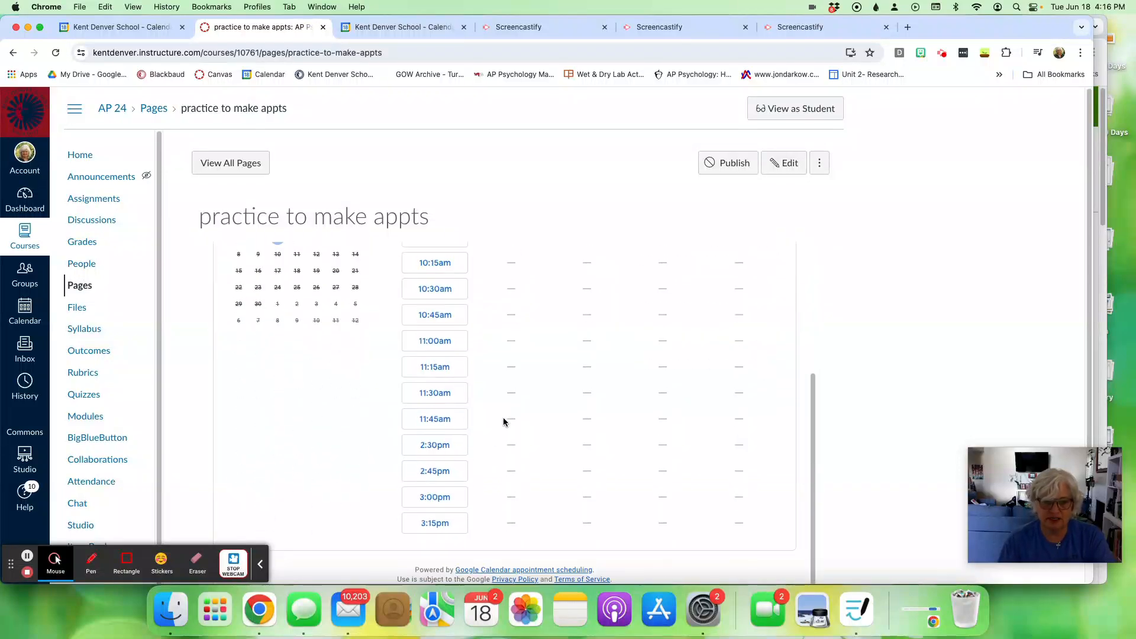
- Preview the booking form for the 11:30am slot on Tuesday, September 3, and close it without booking
left_click(430, 390)
scroll(588, 425, "down", 1)
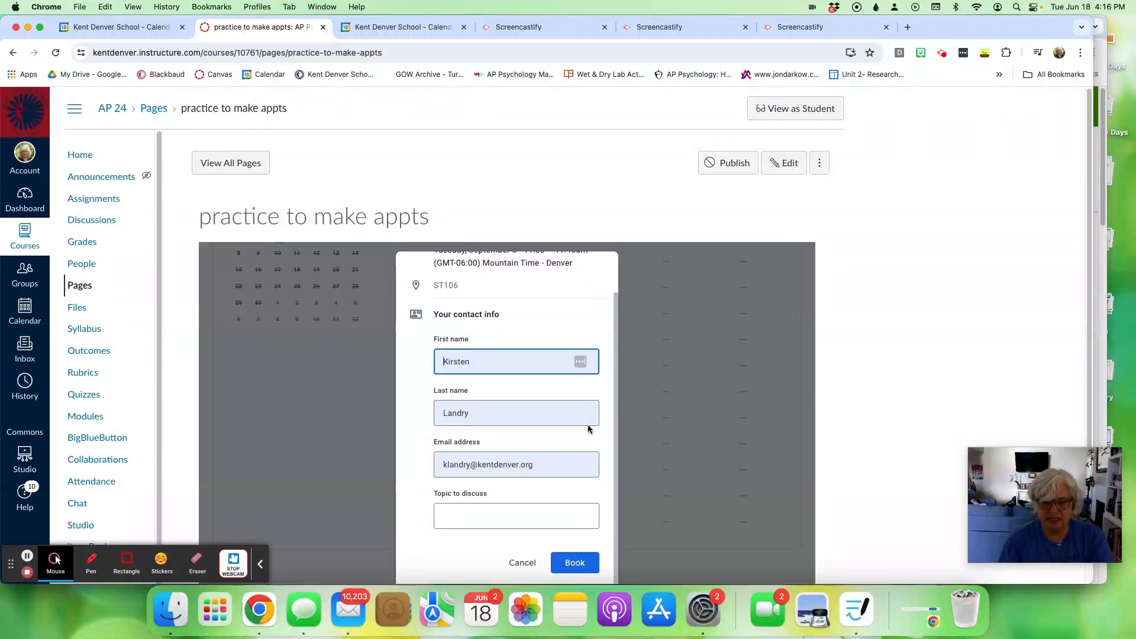
left_click(525, 562)
scroll(375, 382, "up", 5)
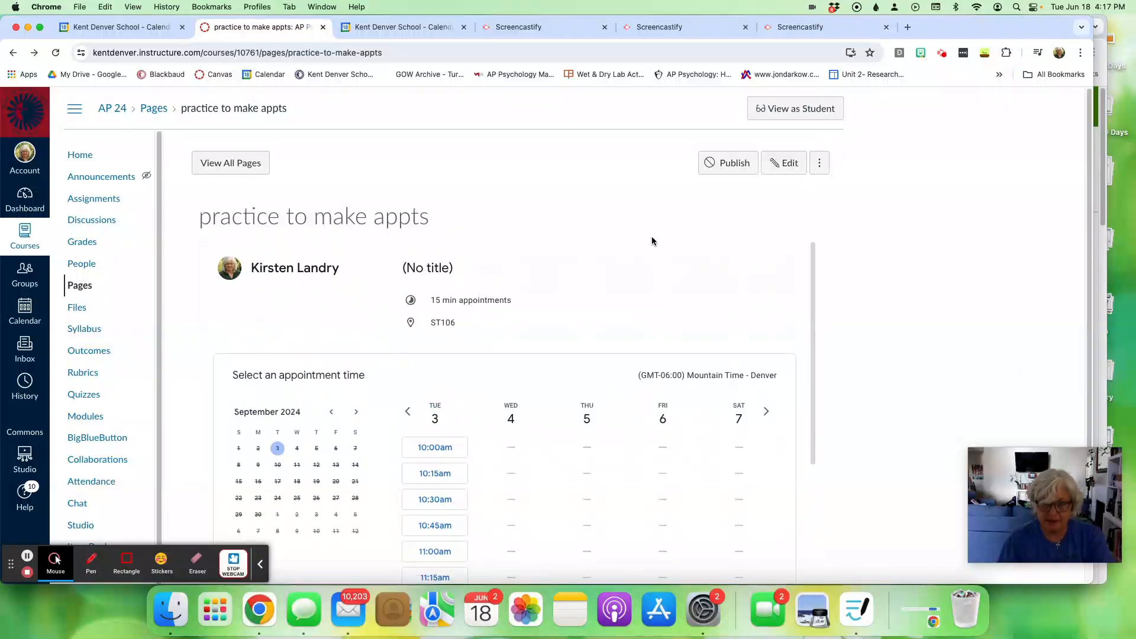